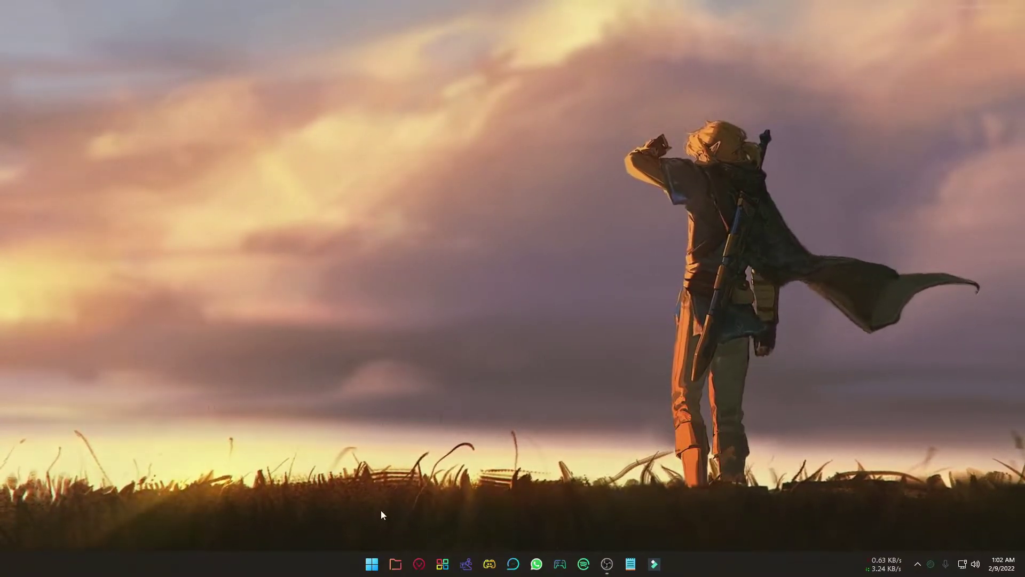
Start installing the 2022-02 Cumulative Update (KB5010386) from Windows Update, then close Settings
key("super+i")
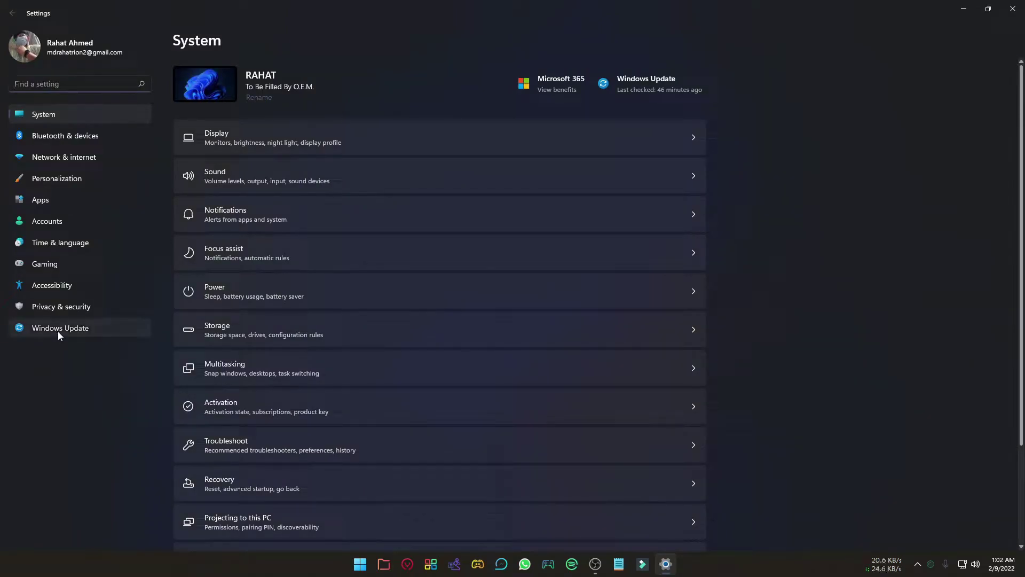
left_click(58, 330)
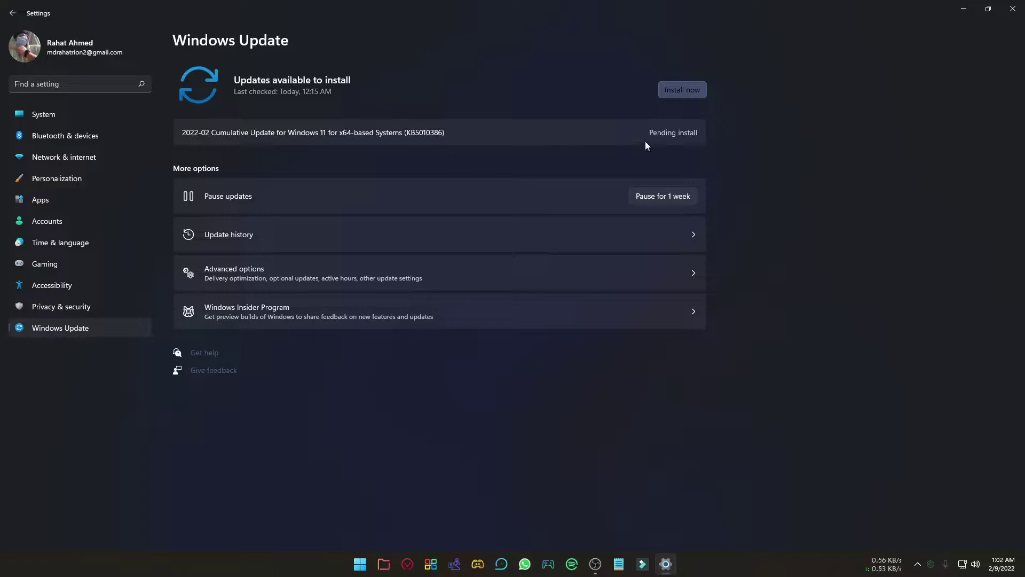
left_click(690, 90)
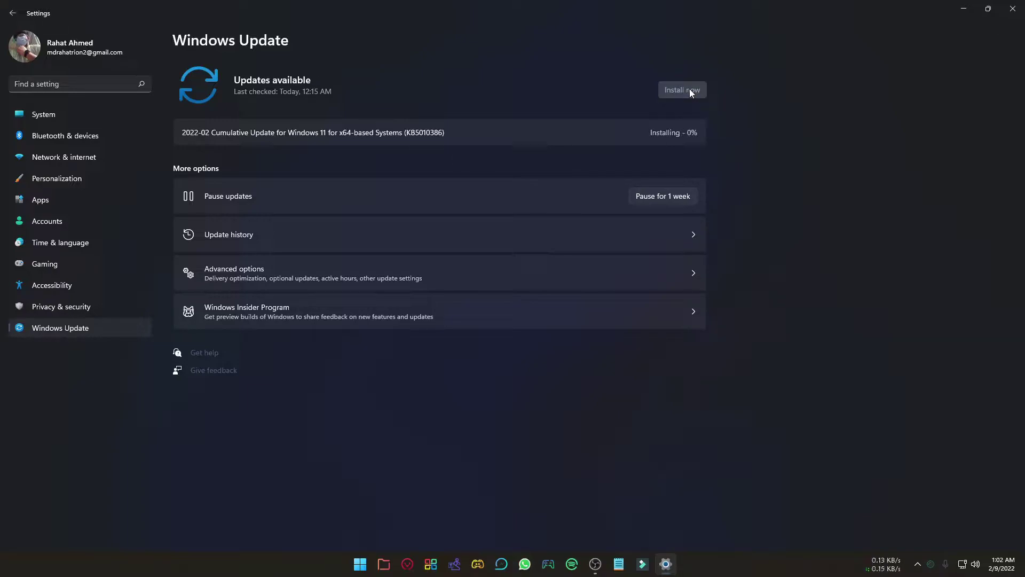
left_click(1013, 11)
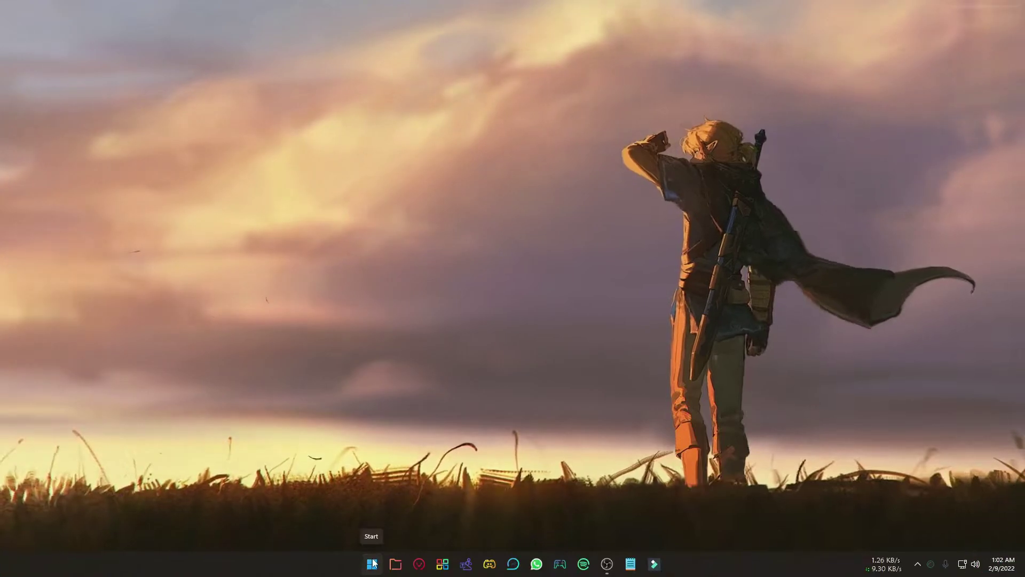
right_click(373, 564)
mouse_move(373, 522)
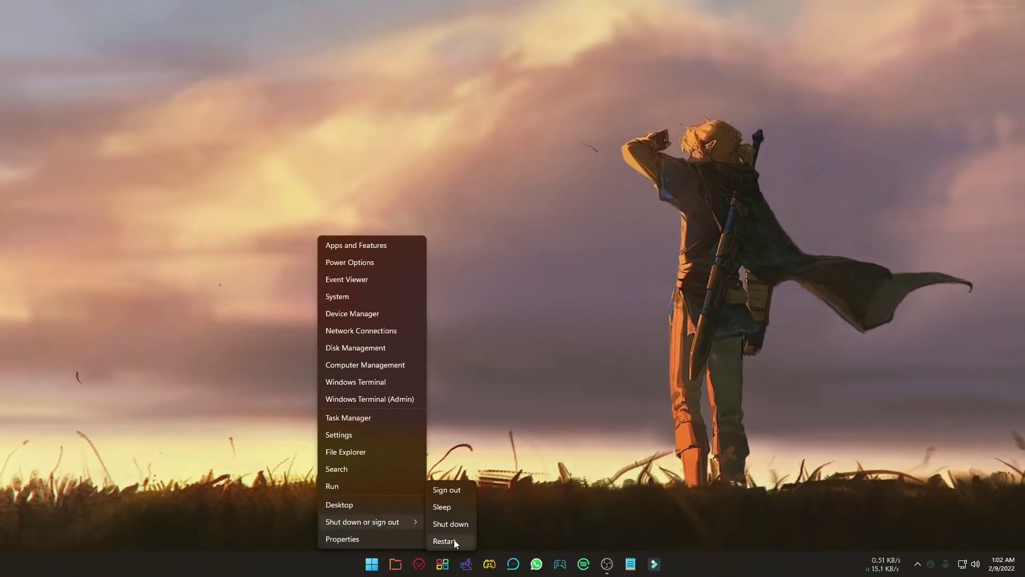
left_click(527, 480)
left_click(372, 565)
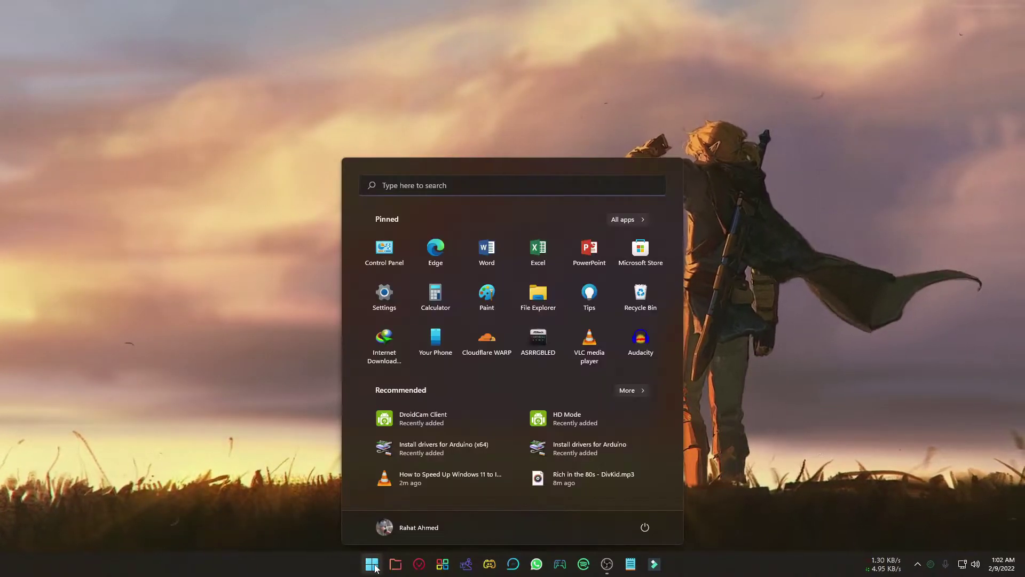
left_click(647, 530)
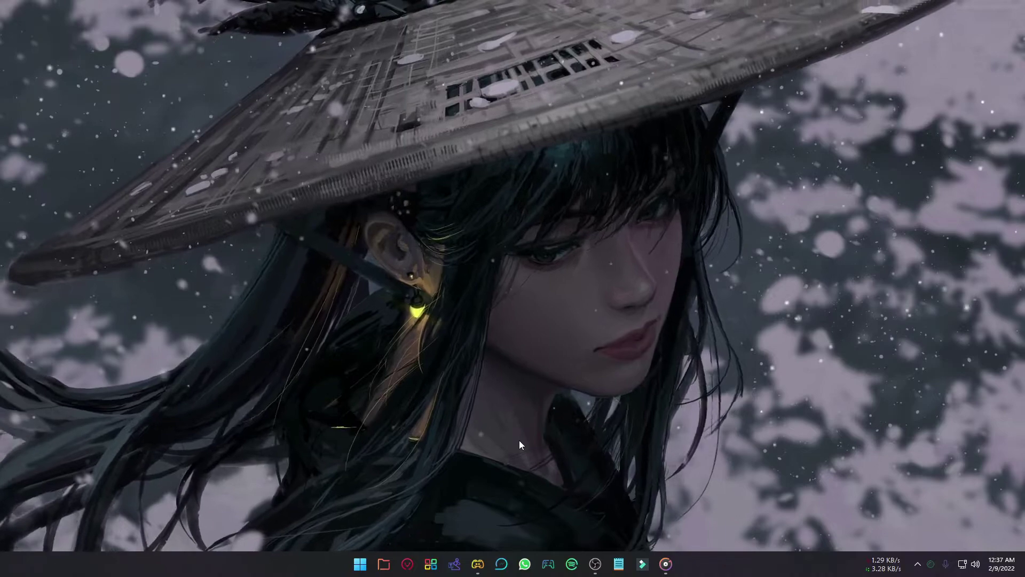
Reach Settings' Personalization › Colors page with the transparency and accent colour options
right_click(368, 561)
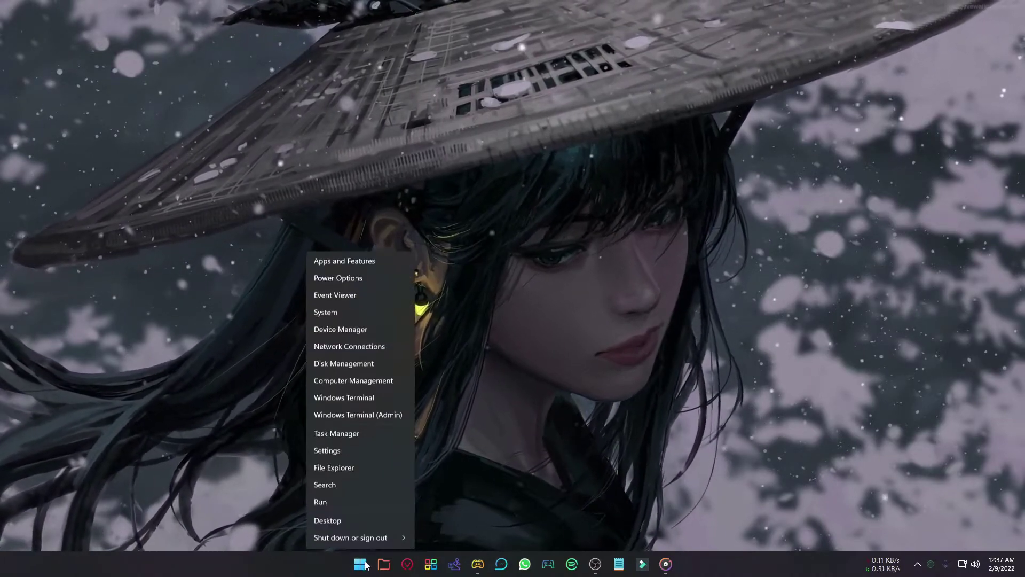
left_click(326, 435)
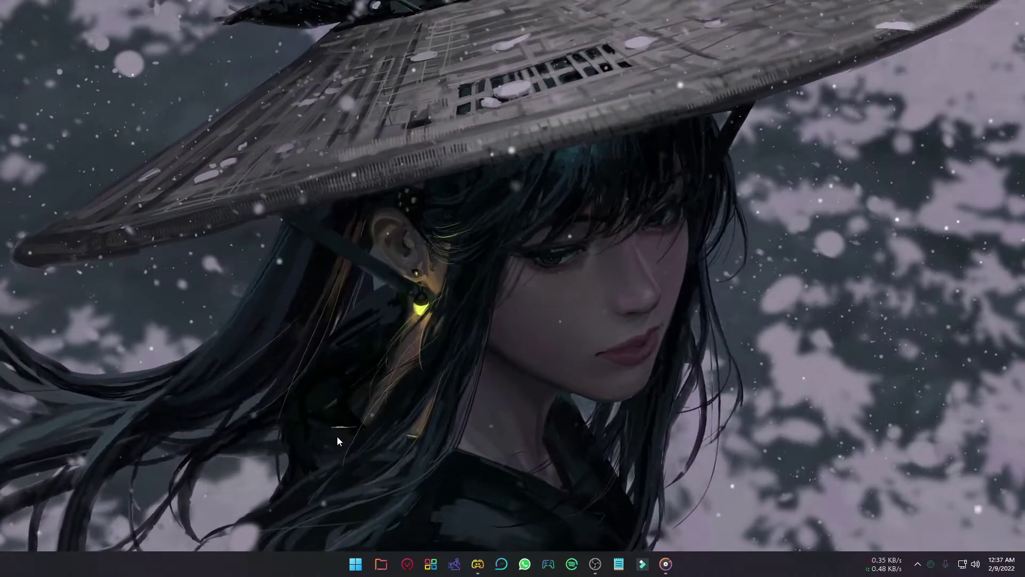
left_click(49, 183)
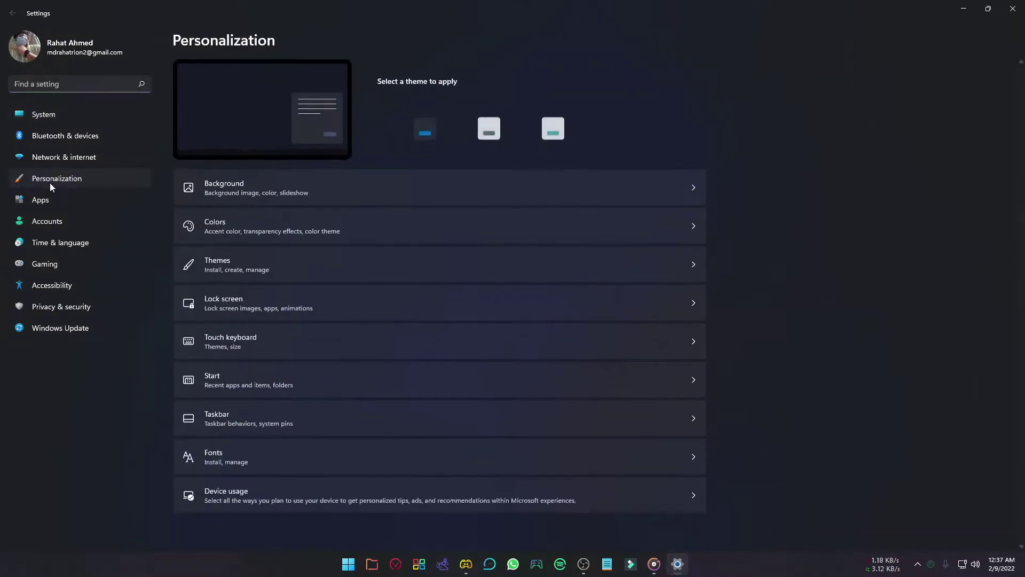
left_click(273, 245)
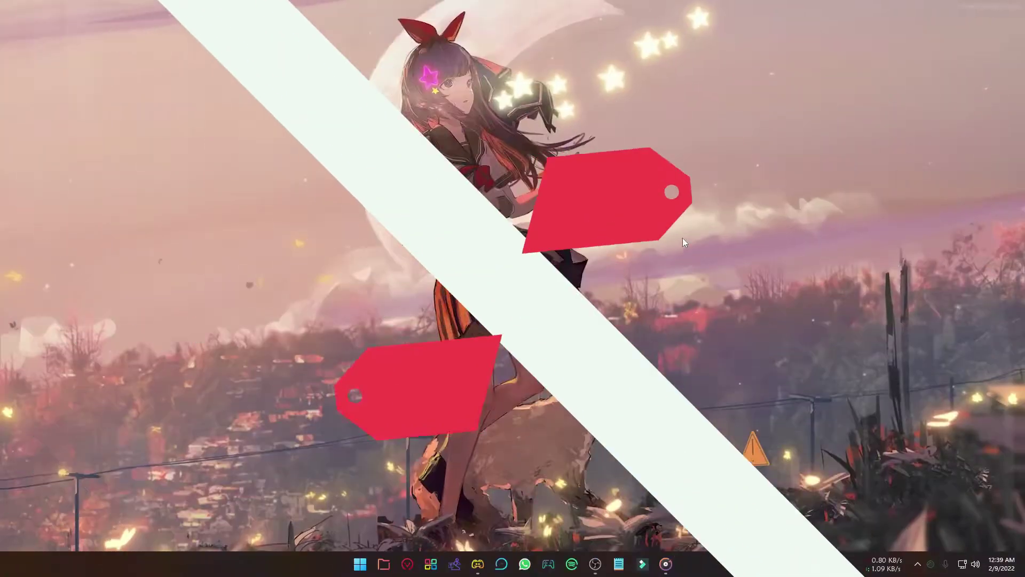
Search 'view' from Start to open the advanced system settings
left_click(369, 561)
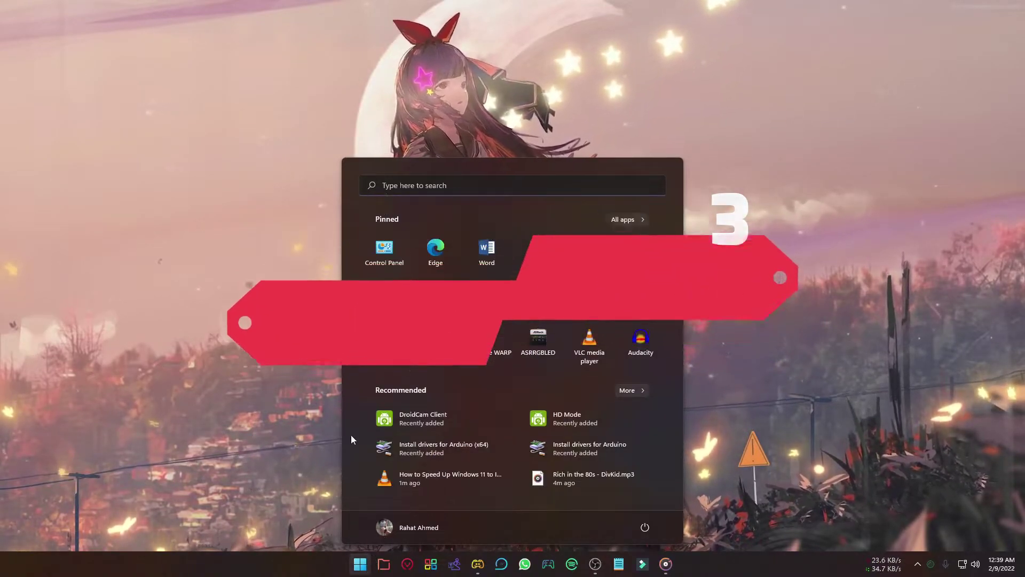
left_click(435, 187)
type("v")
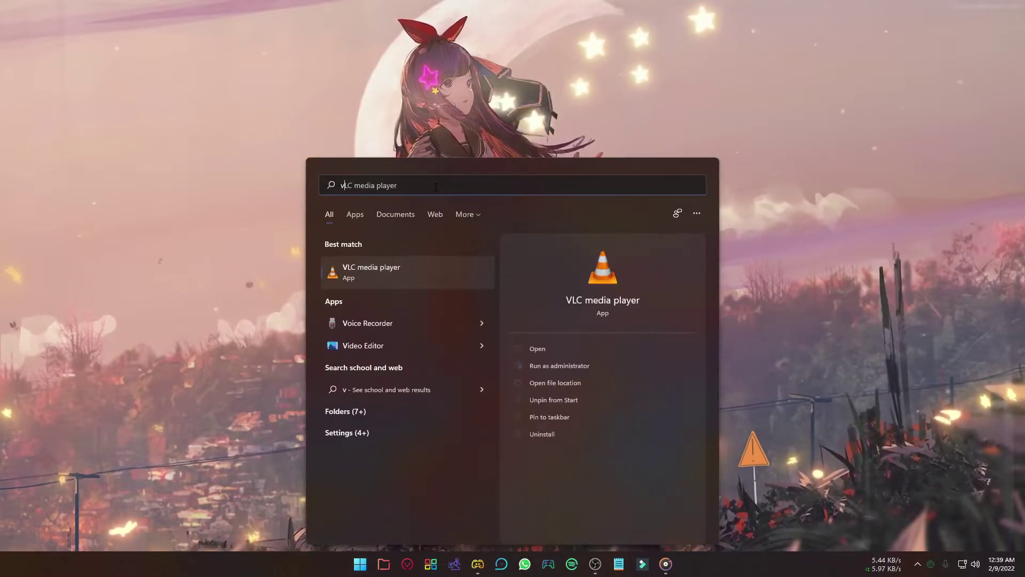
type("iew")
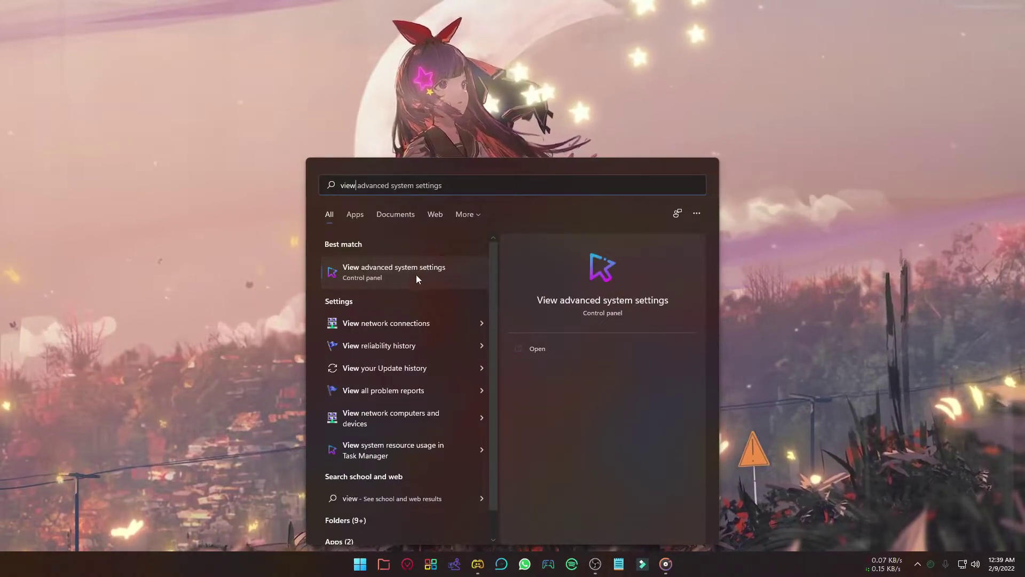
left_click(369, 272)
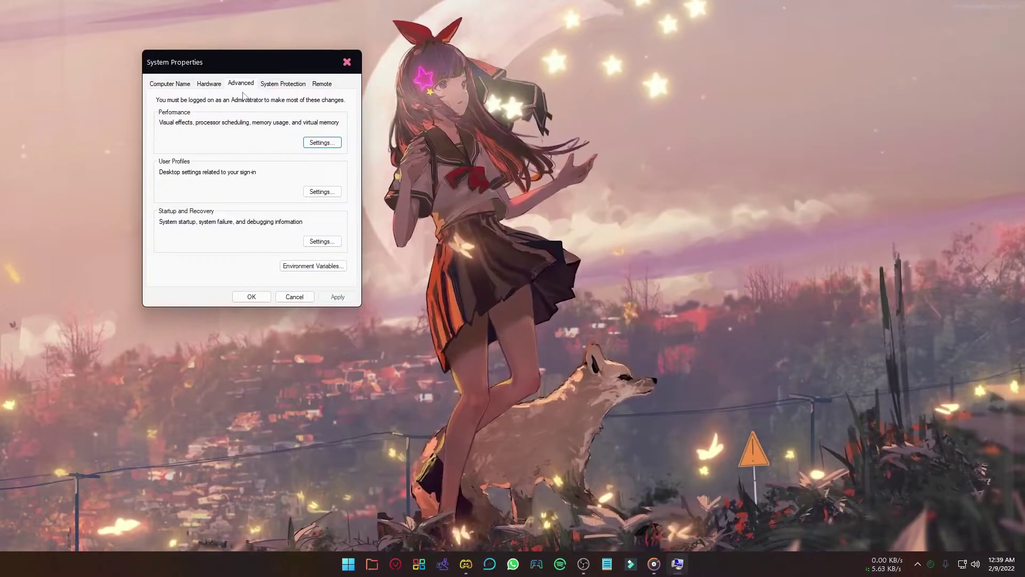
Use best-performance visual effects, keeping only icon thumbnails and smooth screen-font edges
left_click(321, 143)
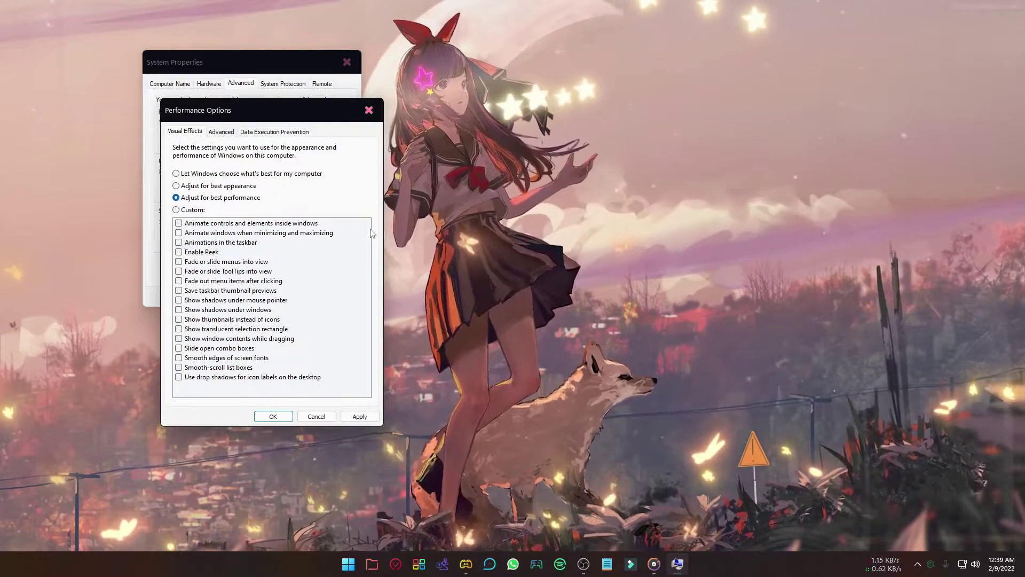
left_click(181, 319)
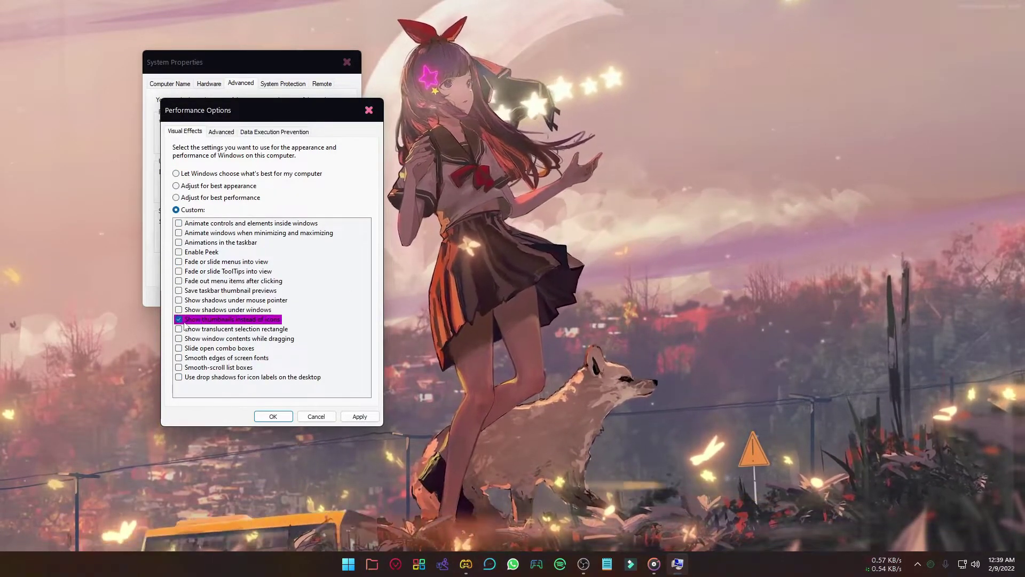
left_click(191, 360)
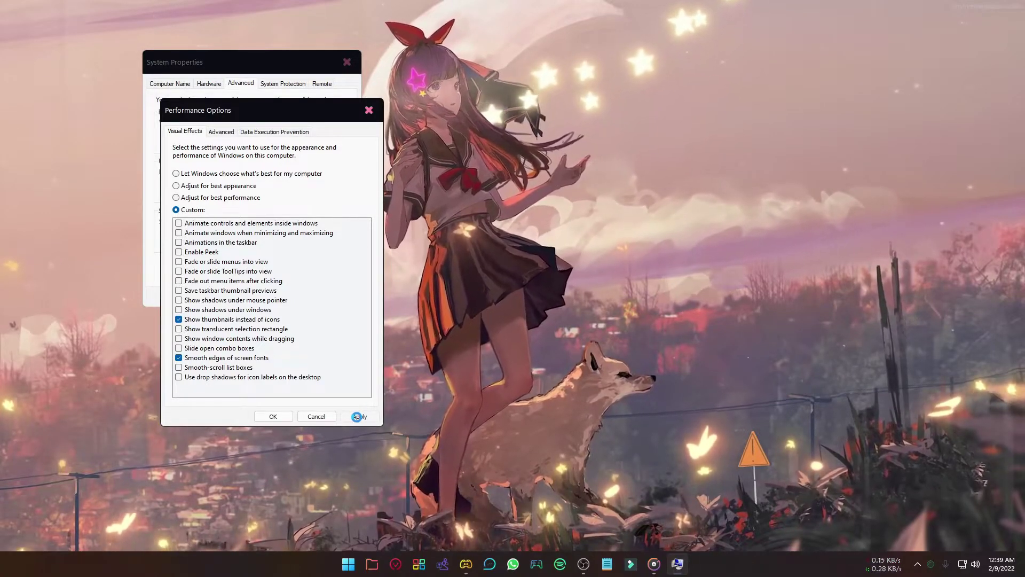
left_click(273, 416)
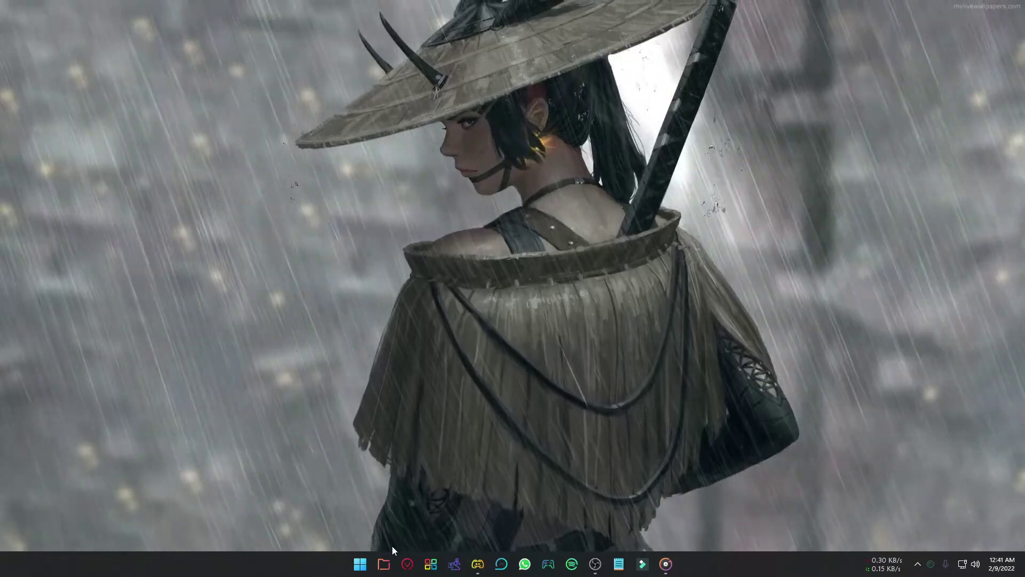
Switch Bloody7's entry to Off in Settings' Apps › Startup list
right_click(360, 563)
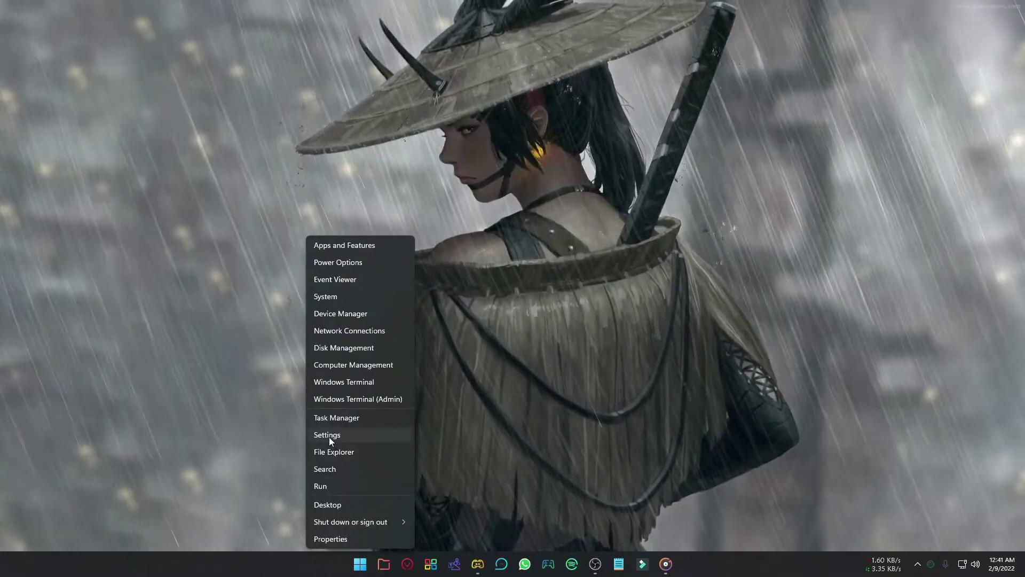
left_click(328, 436)
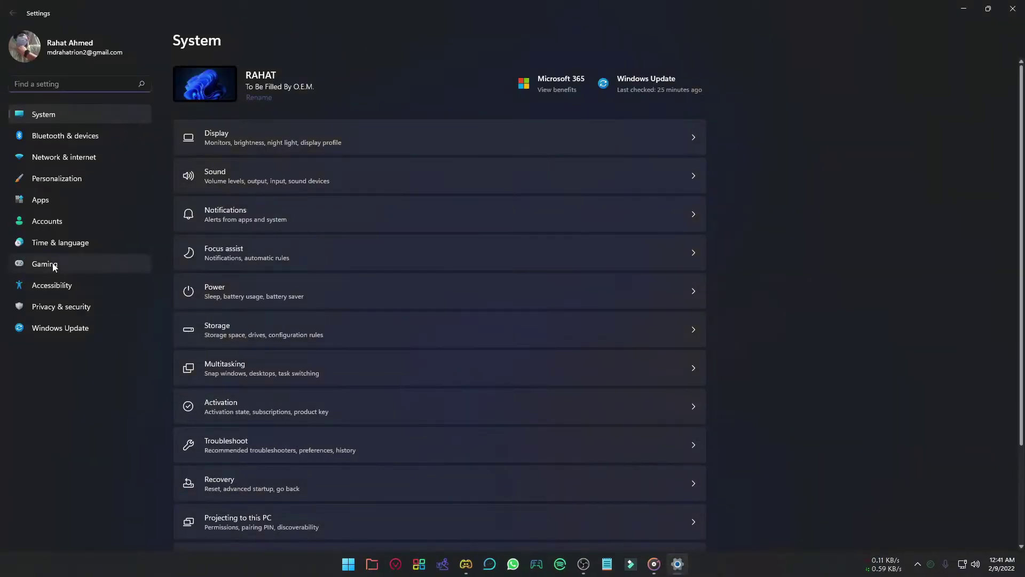
left_click(49, 208)
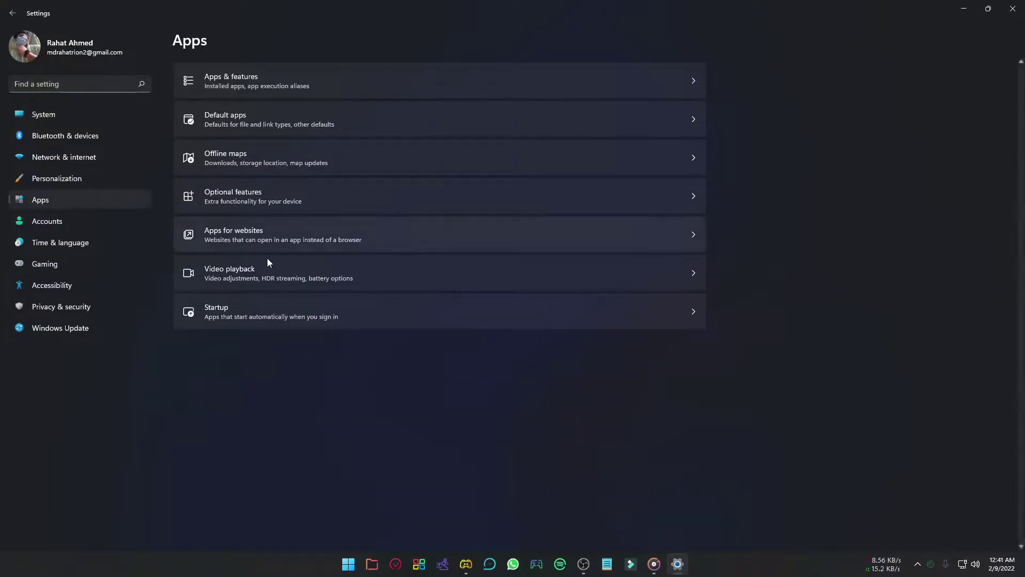
left_click(244, 311)
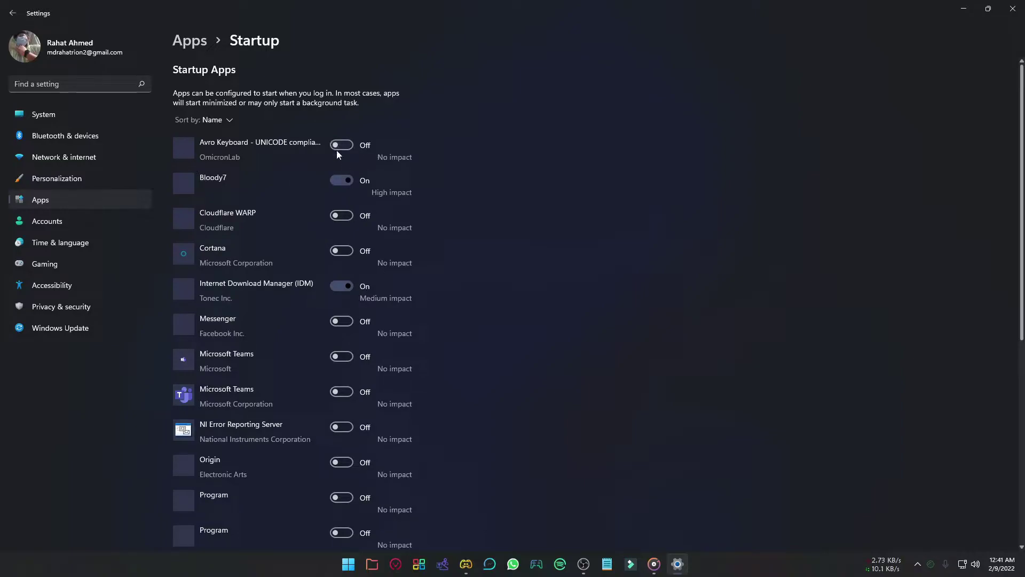
left_click(342, 181)
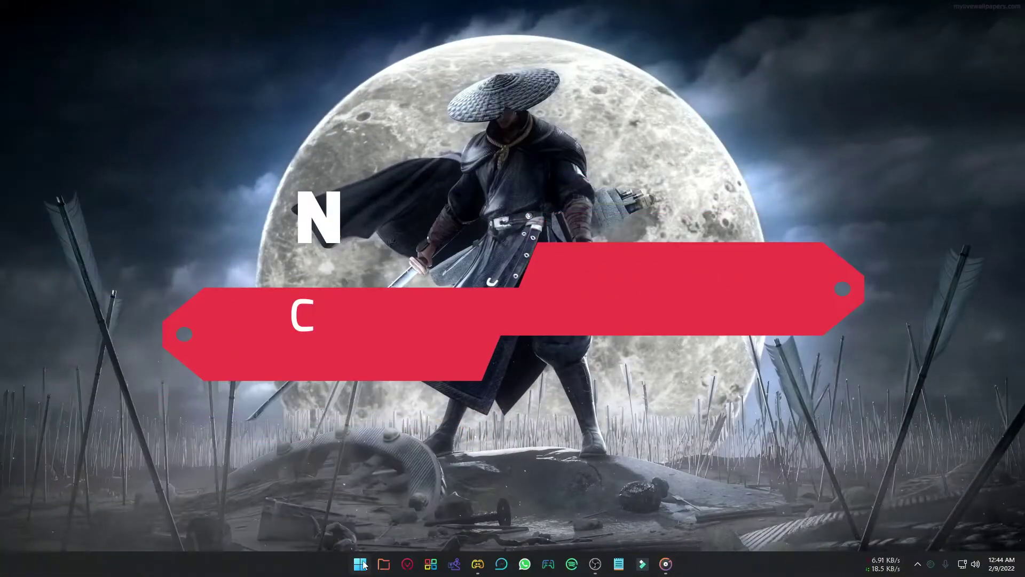
left_click(361, 564)
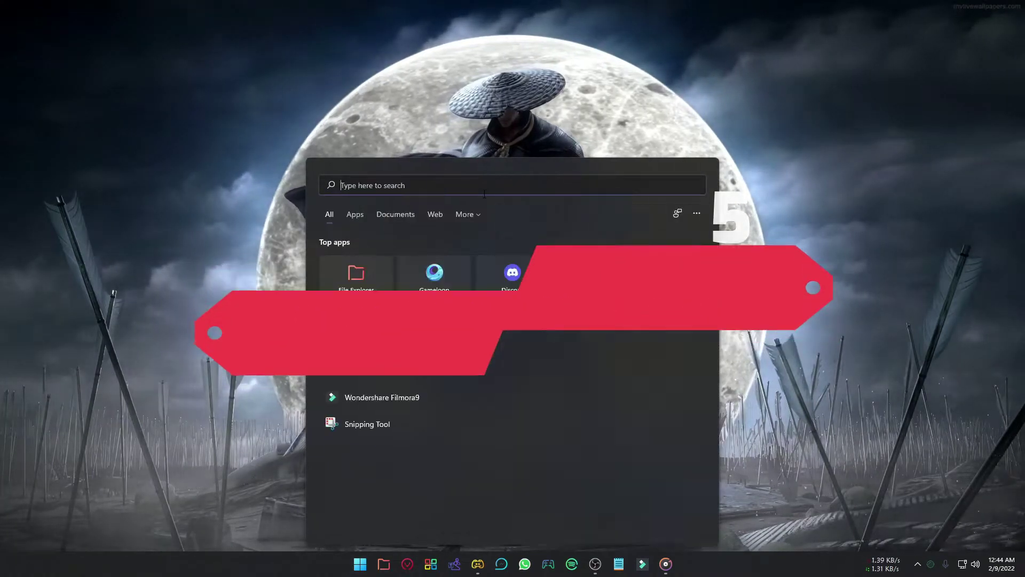
Search 'power p' and reach the High performance plan's advanced power settings
type("power plan")
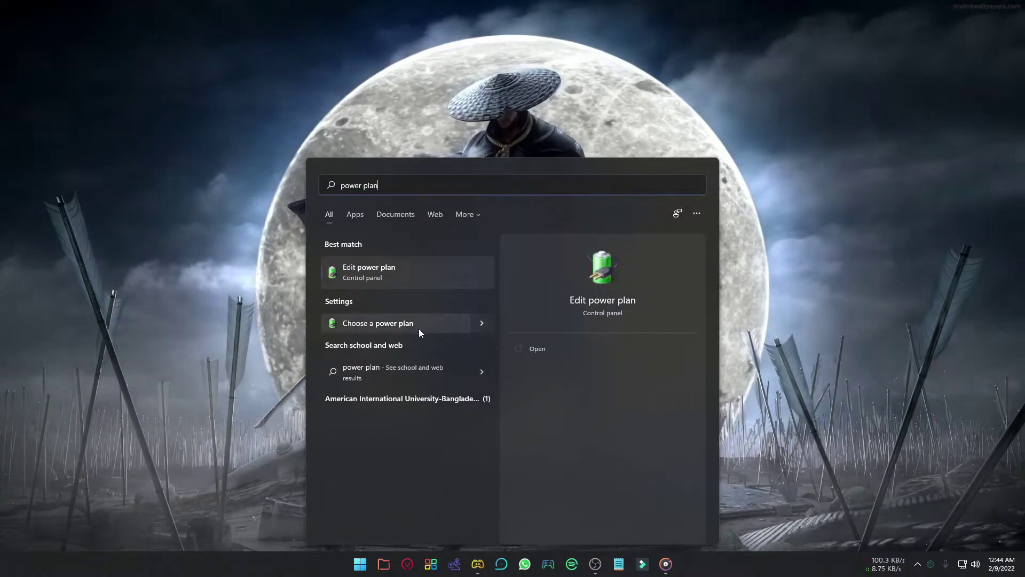
left_click(401, 323)
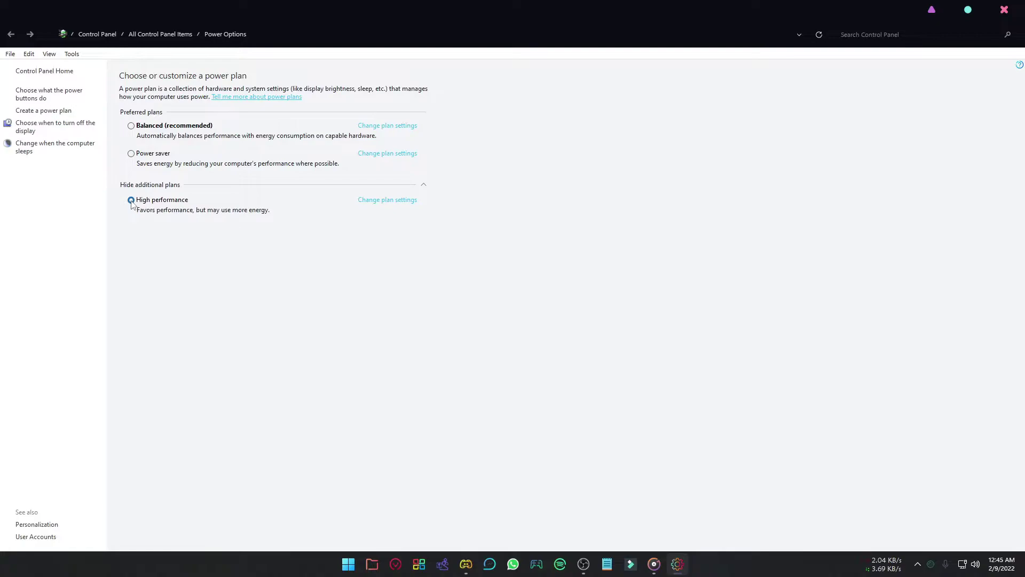
left_click(386, 201)
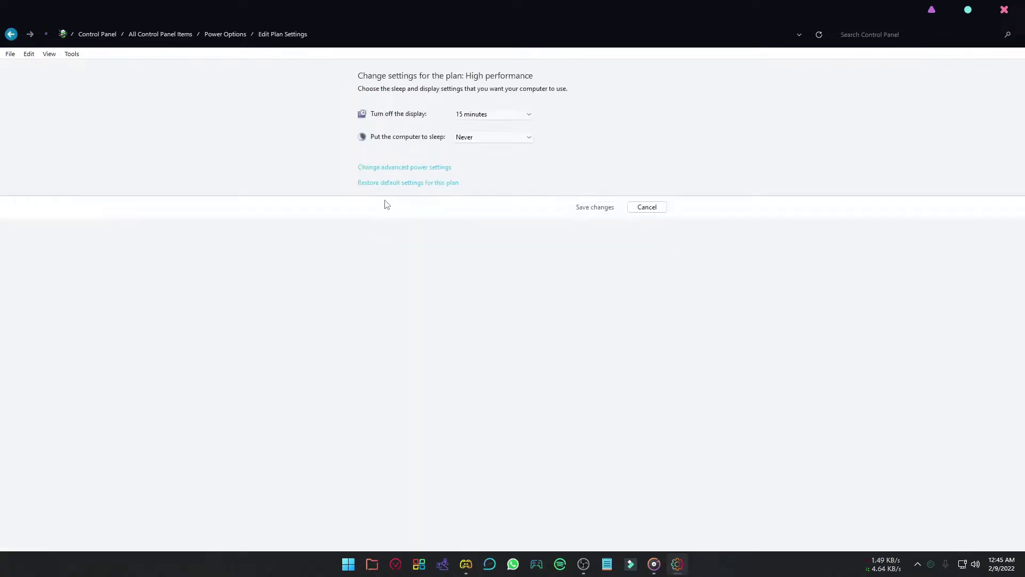
left_click(415, 169)
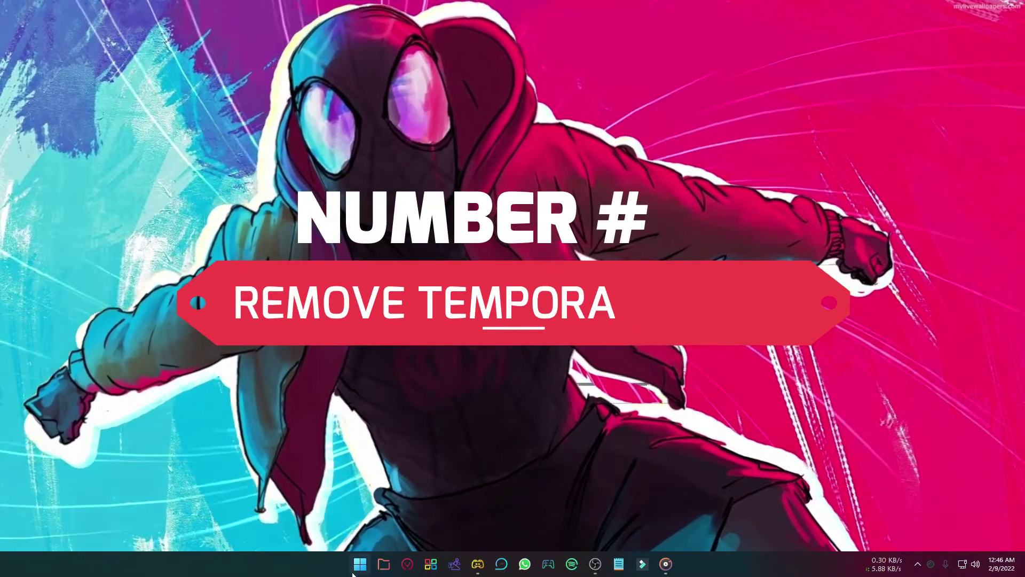
Permanently remove the 285 MB of selected temporary files under Storage › Temporary files
right_click(354, 572)
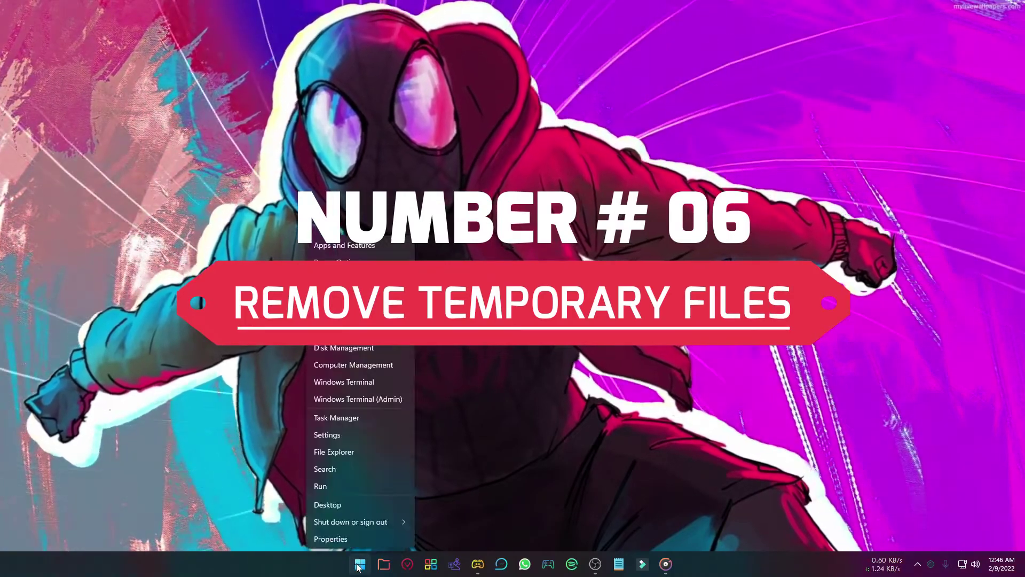
left_click(329, 434)
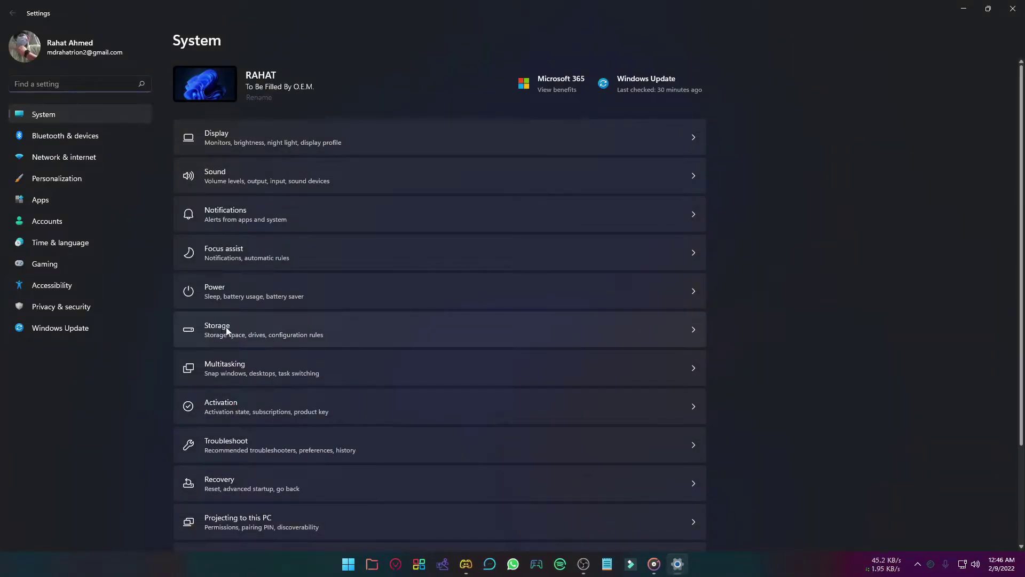
left_click(228, 330)
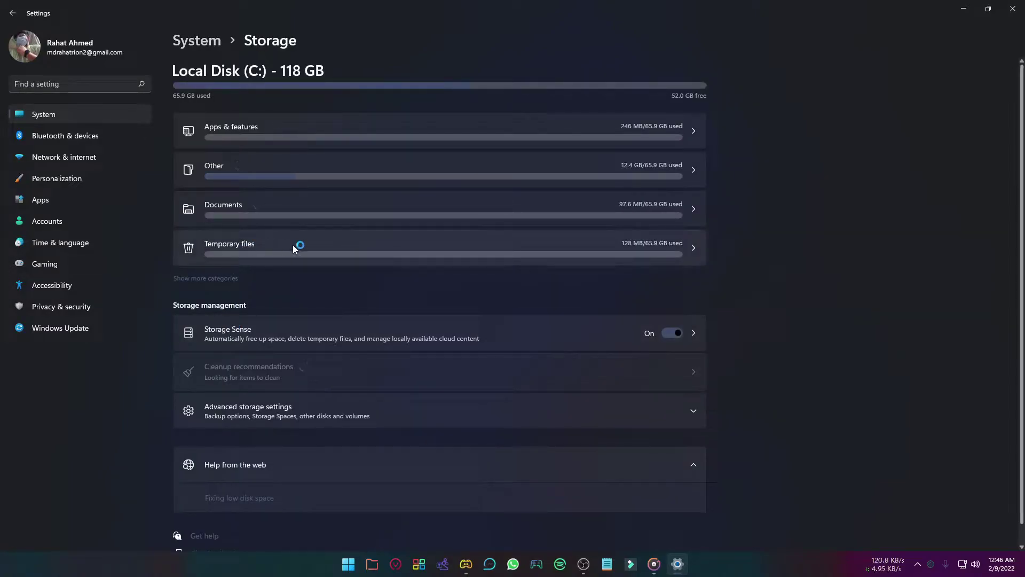
left_click(283, 249)
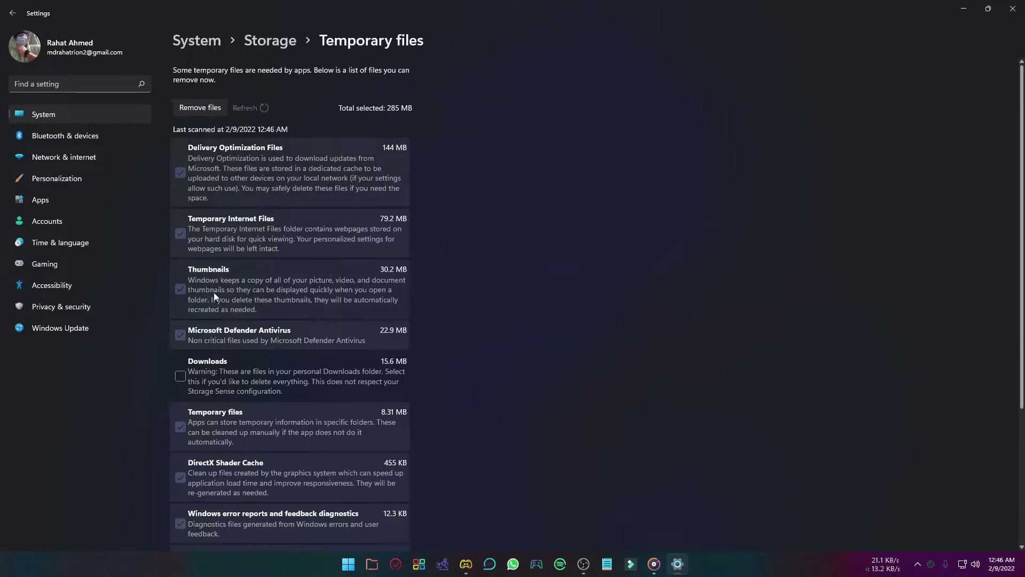
scroll(280, 376, "down", 3)
scroll(282, 385, "up", 3)
left_click(206, 108)
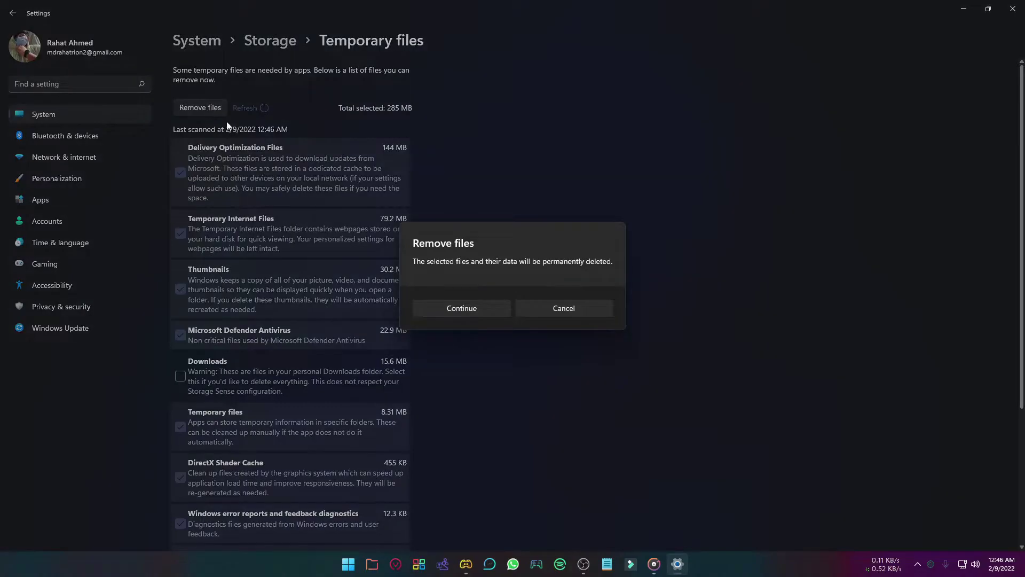
left_click(442, 313)
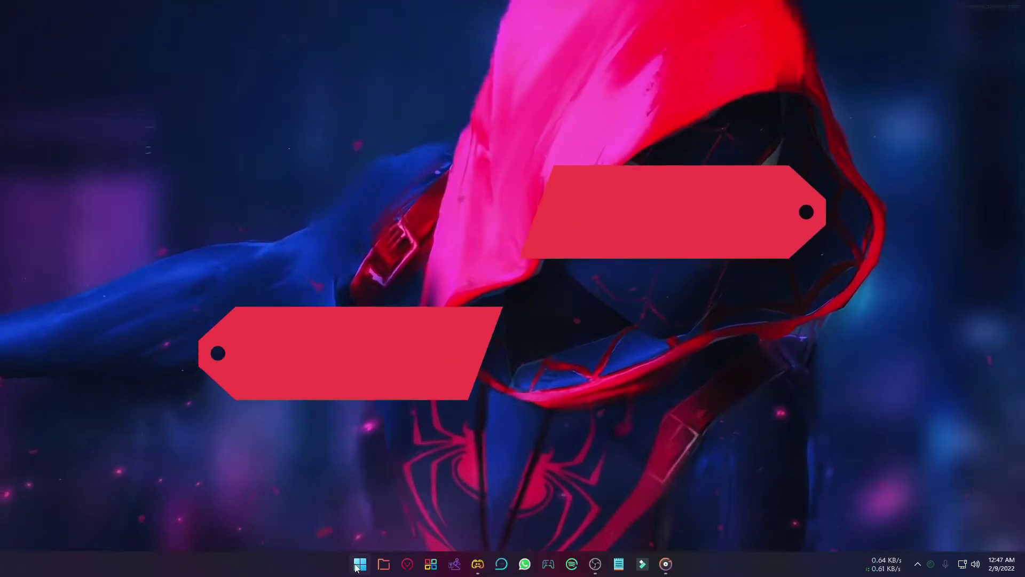
Go to the Storage Sense settings under System › Storage
right_click(355, 565)
left_click(334, 435)
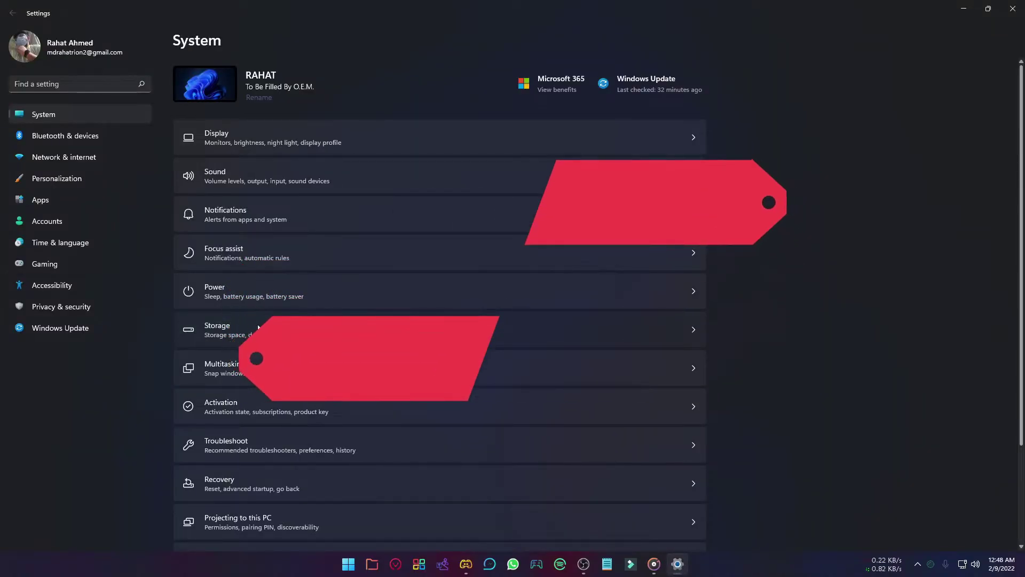
left_click(261, 326)
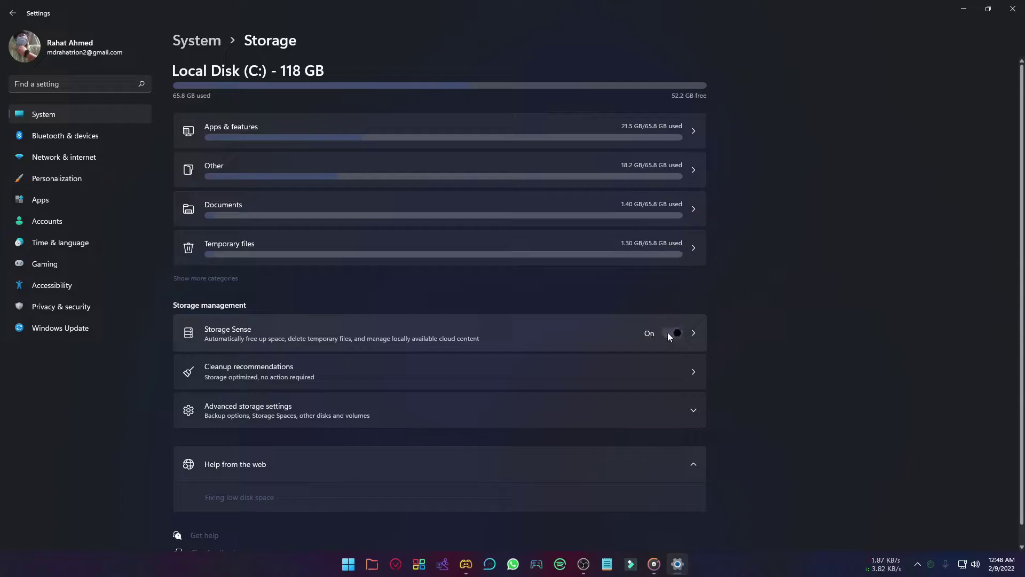
left_click(418, 335)
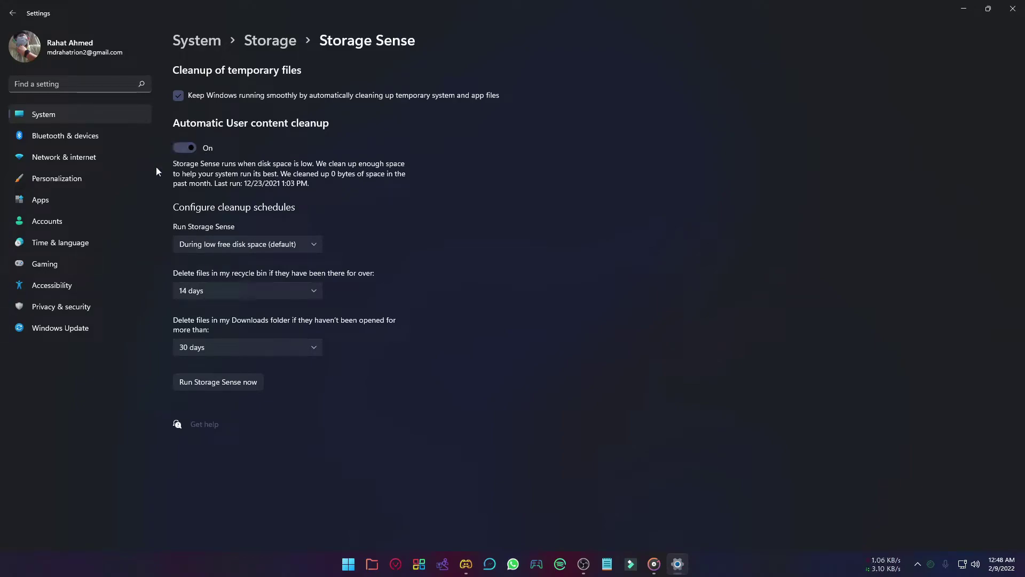
Schedule Storage Sense to run only during low free disk space
left_click(250, 248)
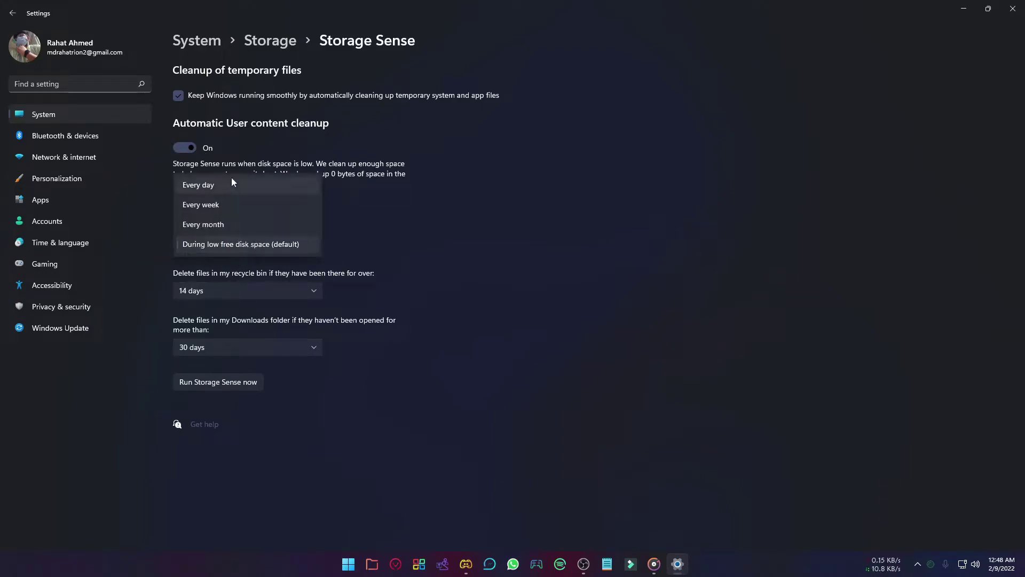
left_click(255, 186)
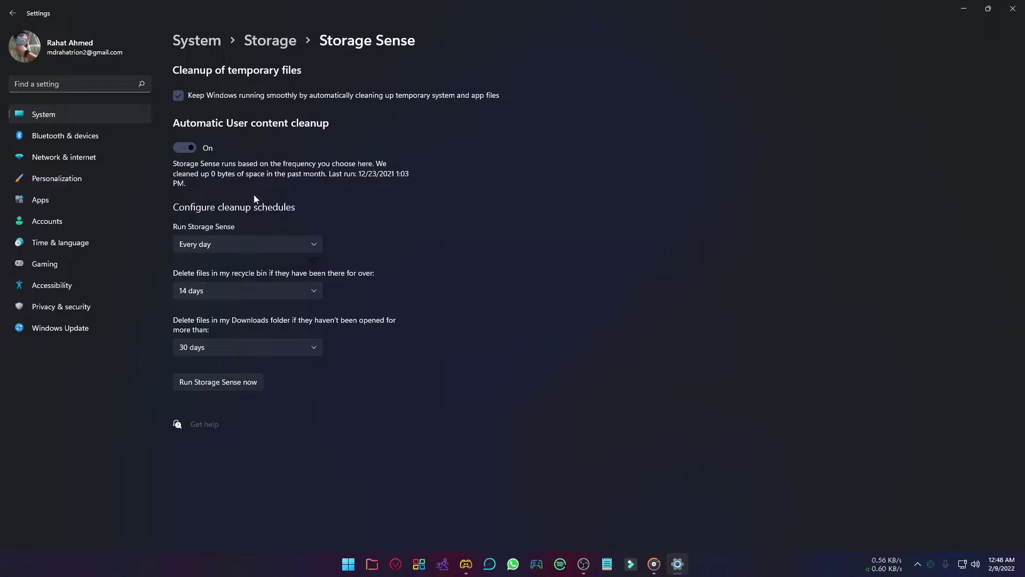
left_click(228, 245)
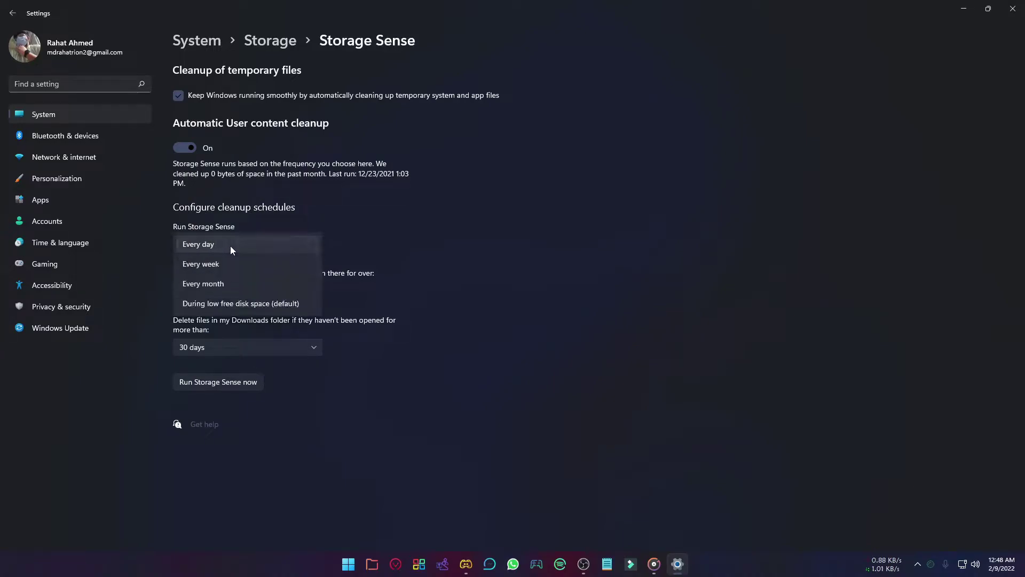
left_click(219, 303)
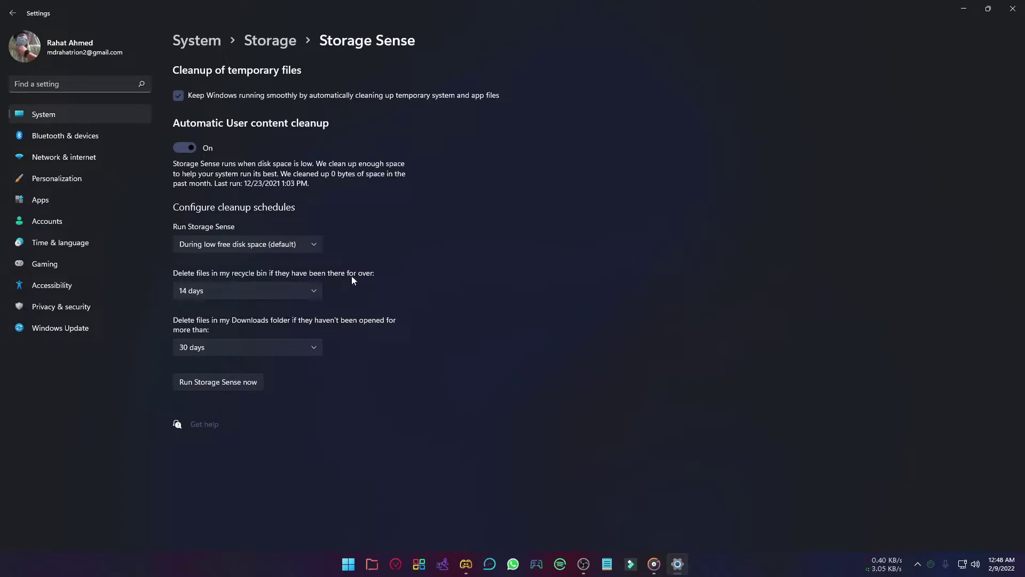
Set recycle bin and Downloads cleanup to 30 days and run Storage Sense now
left_click(214, 293)
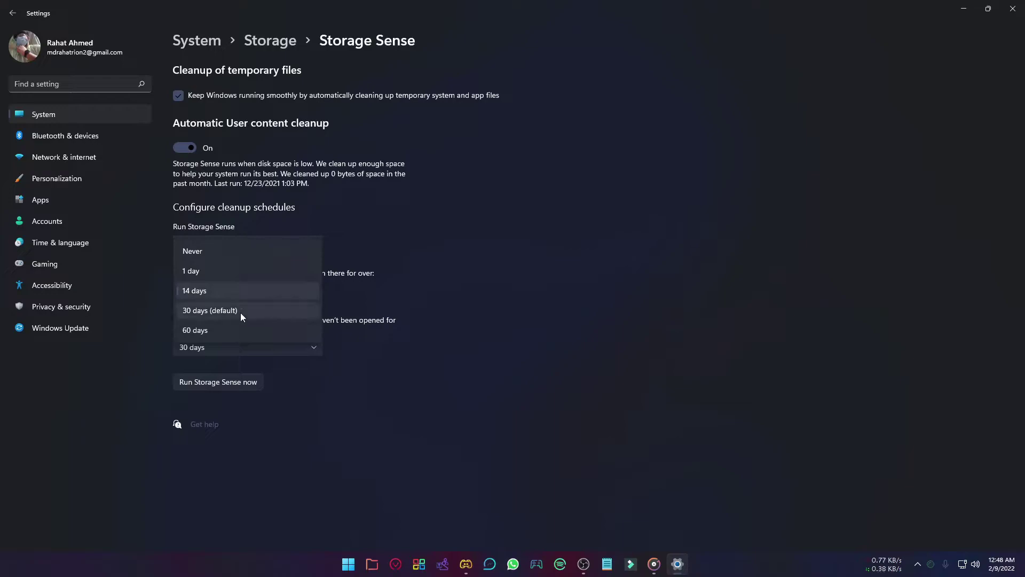
left_click(209, 311)
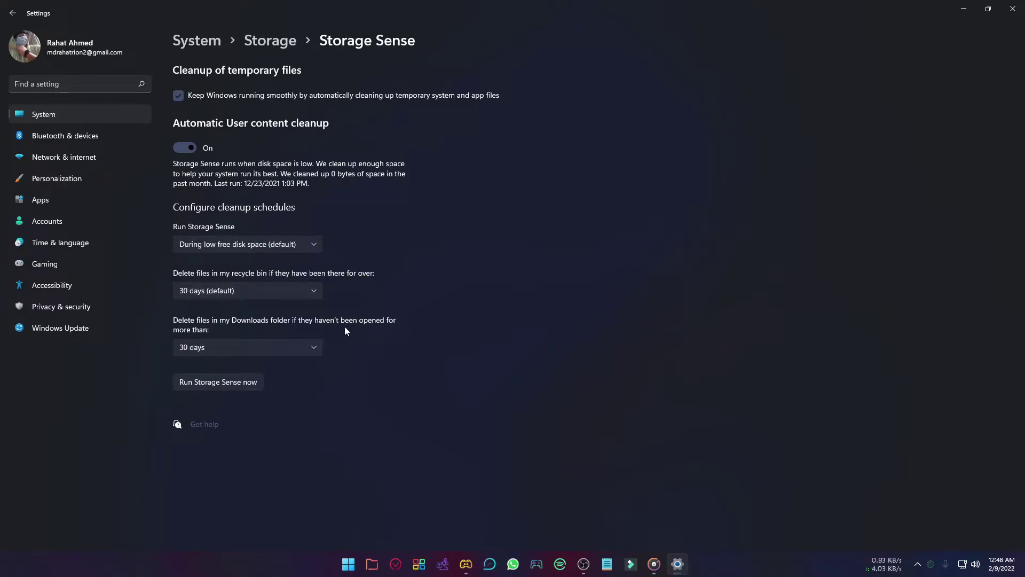
left_click(198, 351)
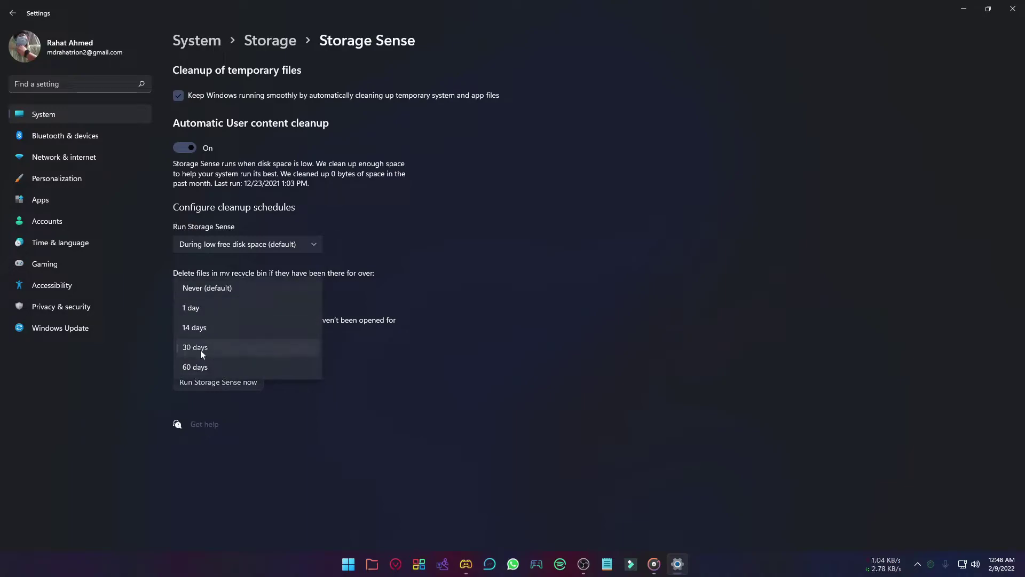
left_click(202, 350)
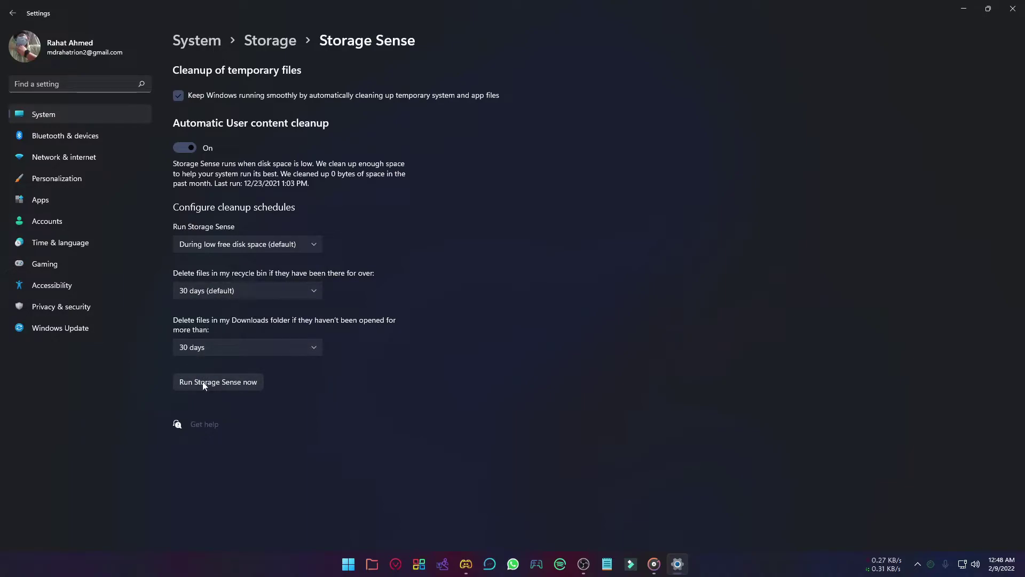
left_click(204, 384)
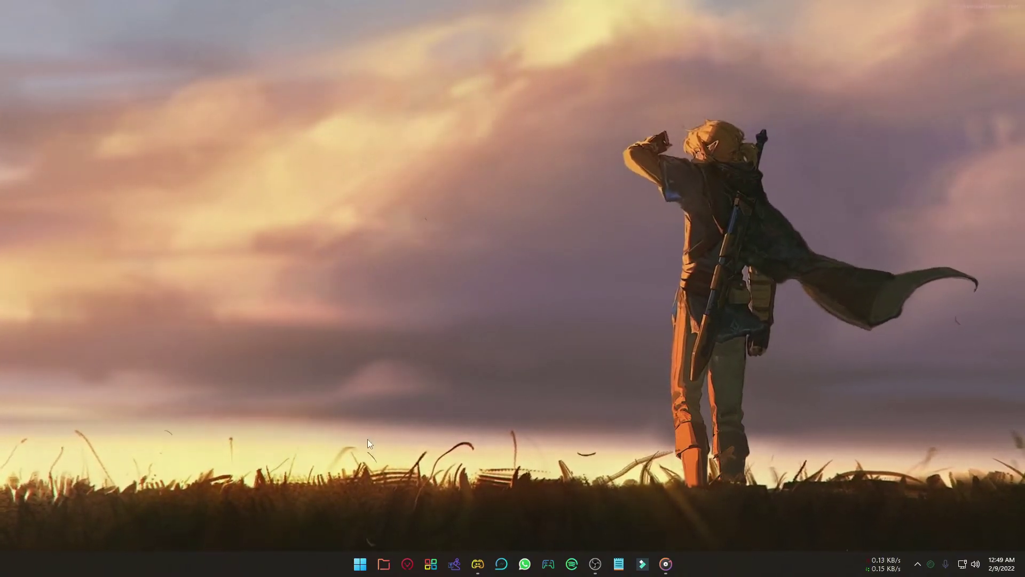
Scroll Apps & features to Wondershare Helper Compact and show its Uninstall option
right_click(360, 564)
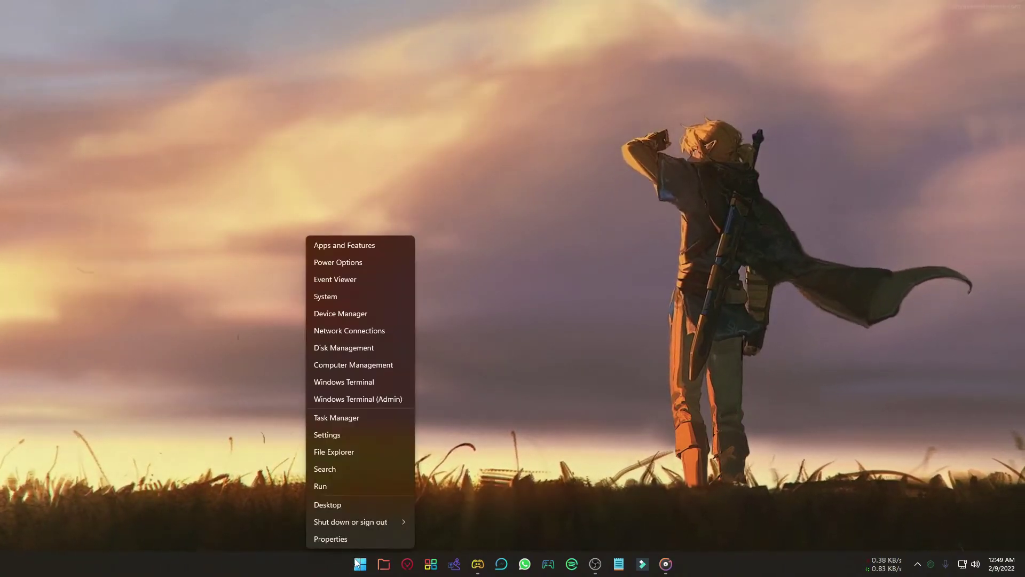
left_click(335, 434)
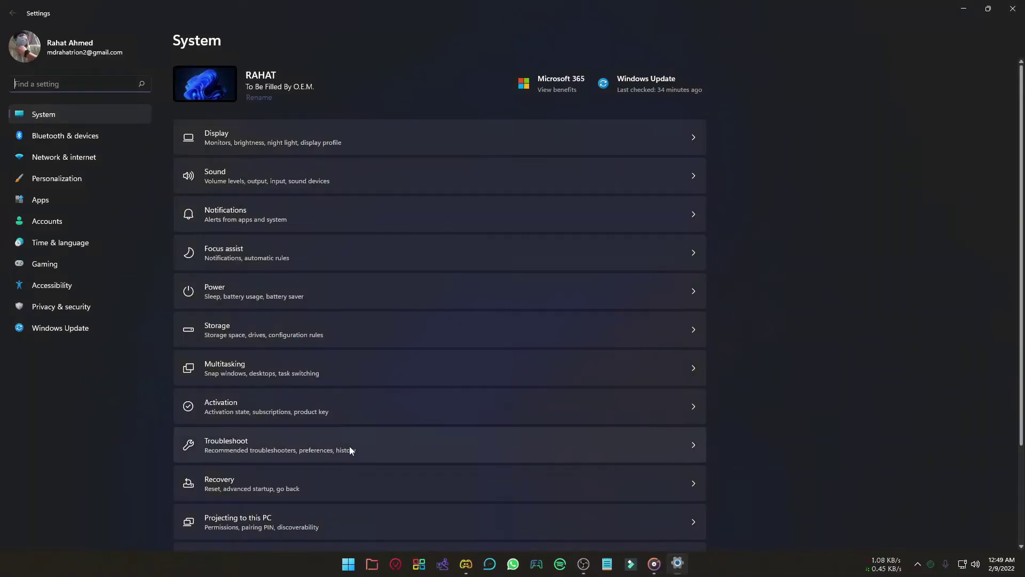
left_click(40, 202)
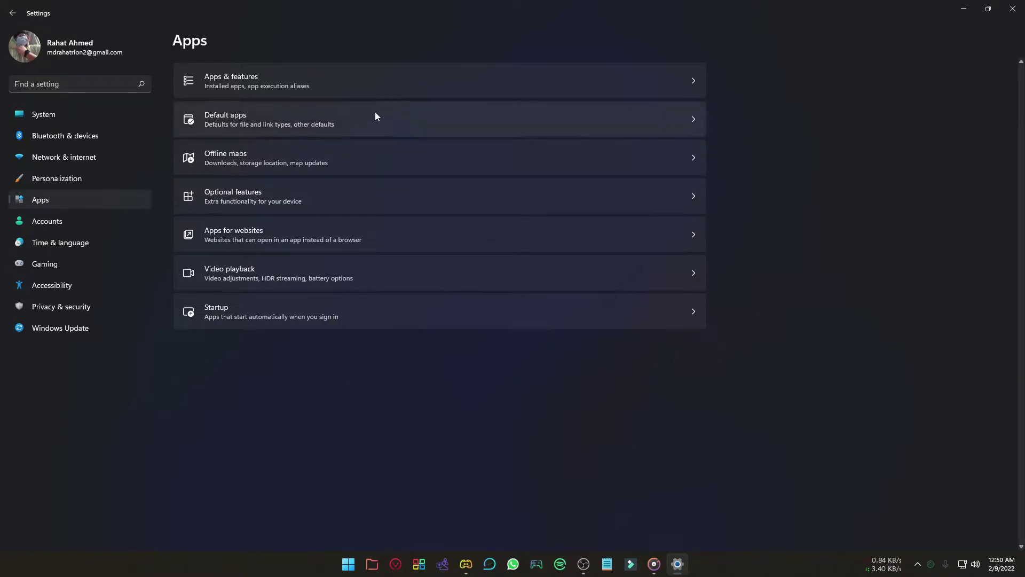
left_click(257, 91)
scroll(516, 406, "down", 20)
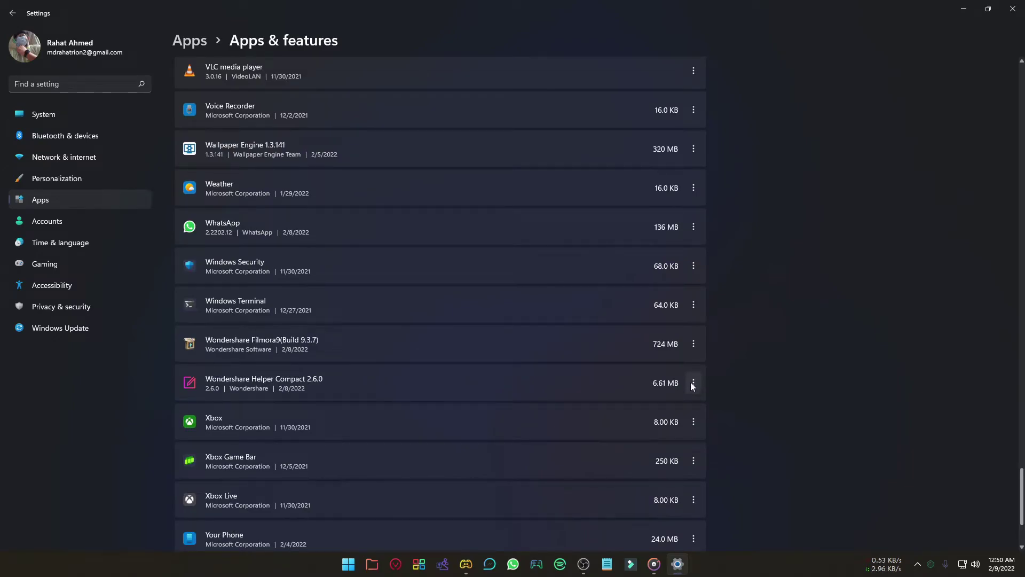
left_click(693, 383)
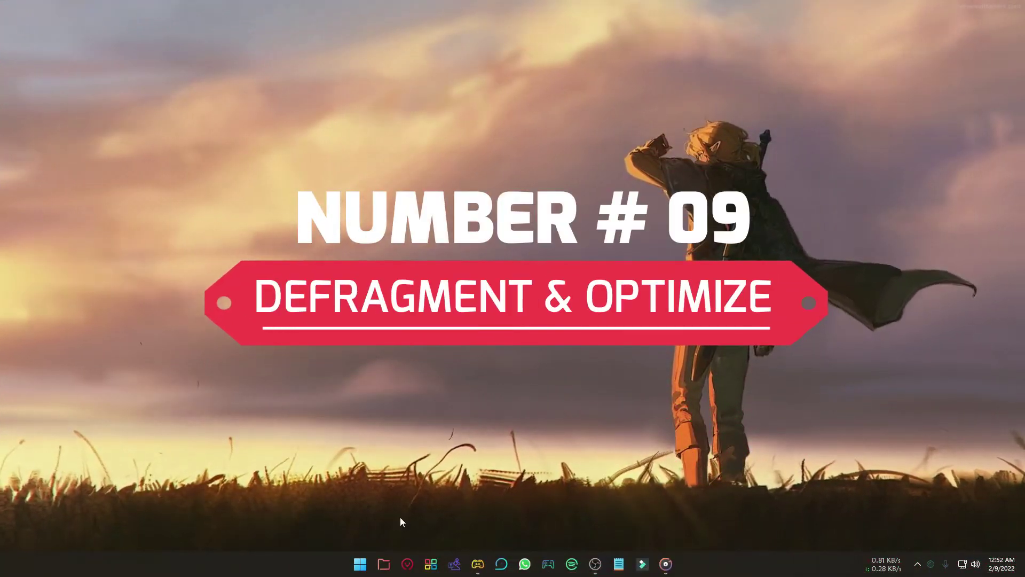
Search 'defragme' from Start to launch Defragment and Optimize Drives
key("super")
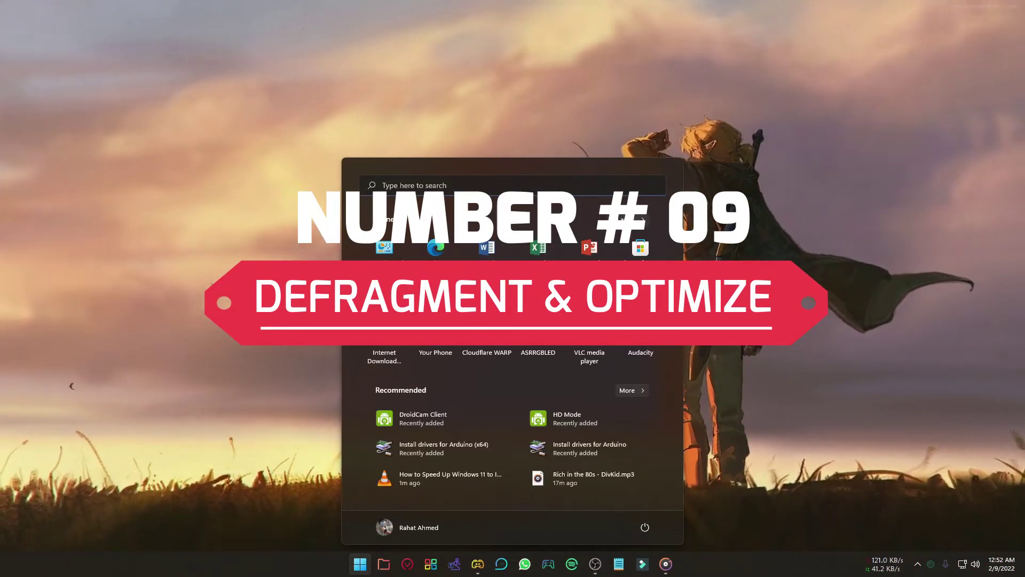
left_click(436, 192)
type("def")
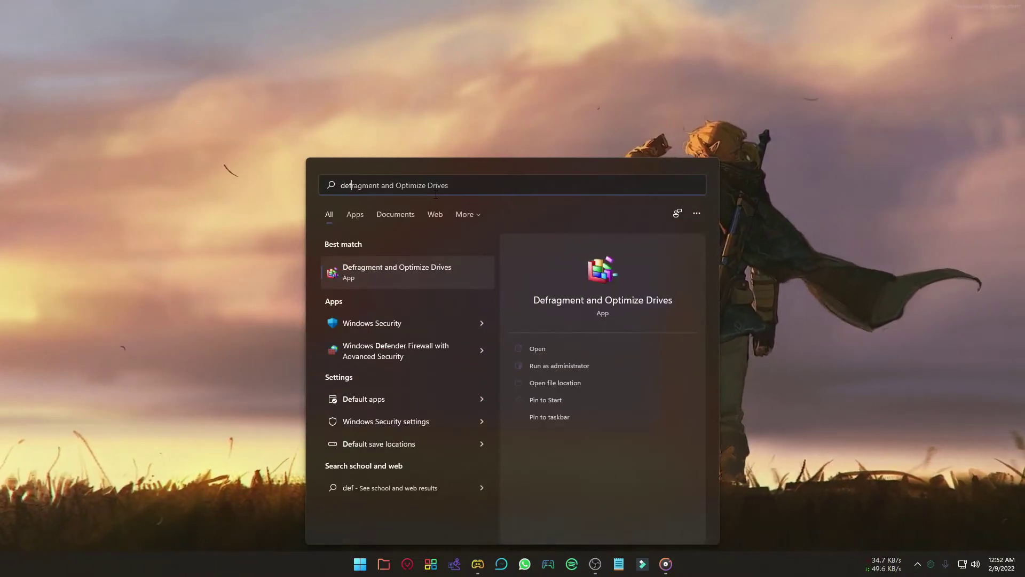
type("rag")
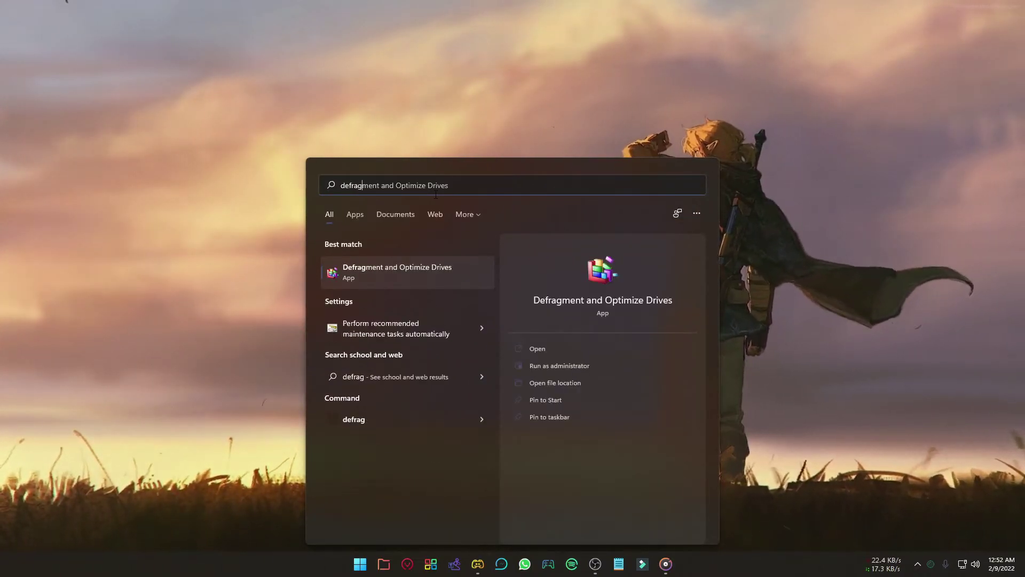
type("ment")
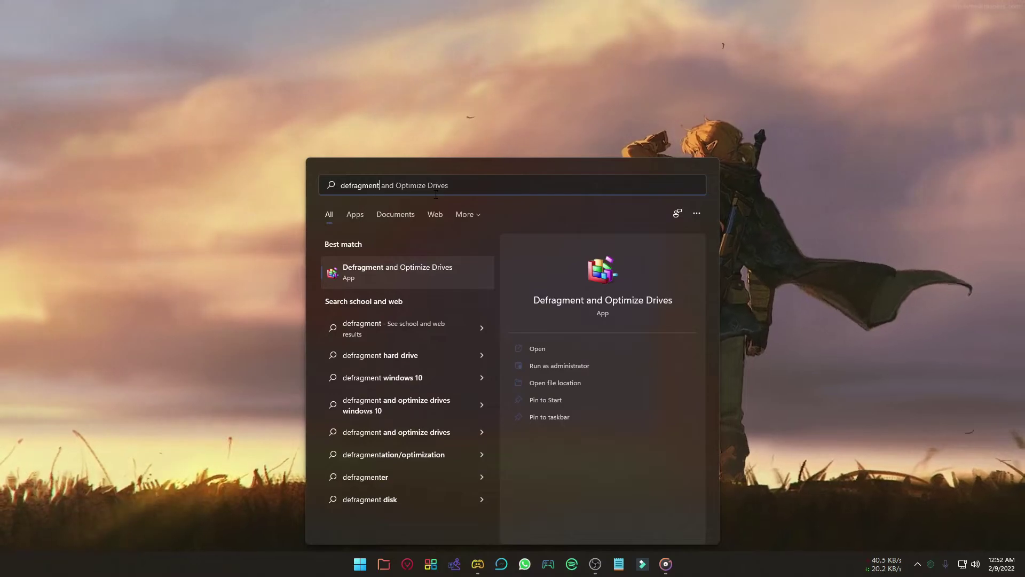
left_click(406, 268)
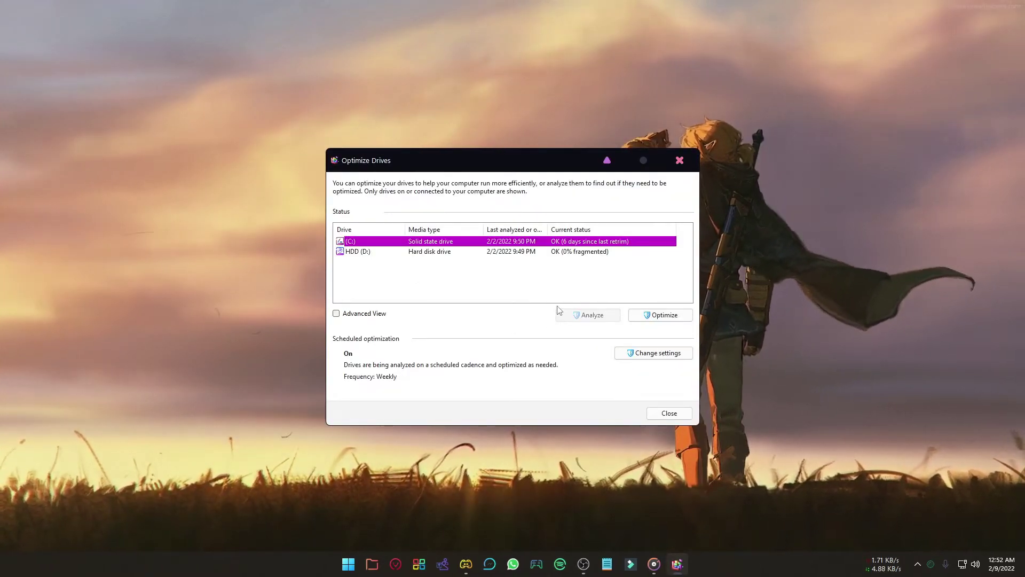
Optimize the HDD (D:) drive, then the (C:) solid state drive
left_click(577, 254)
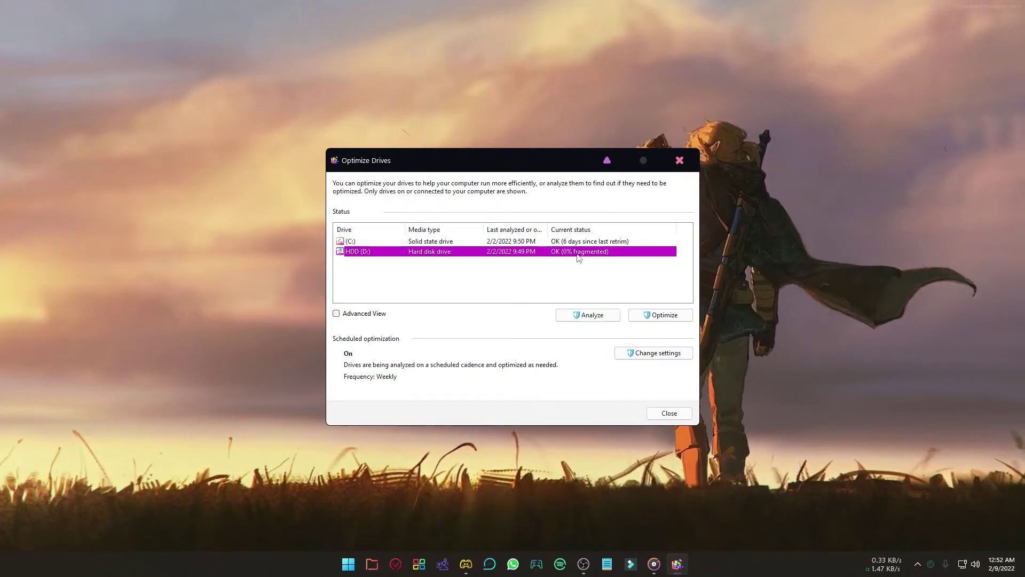
left_click(664, 316)
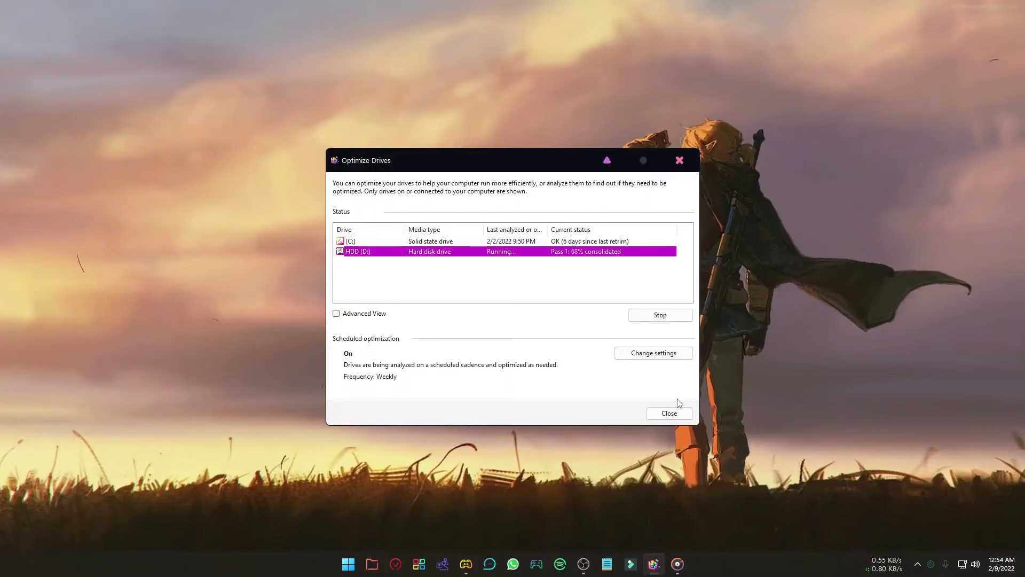
left_click(570, 243)
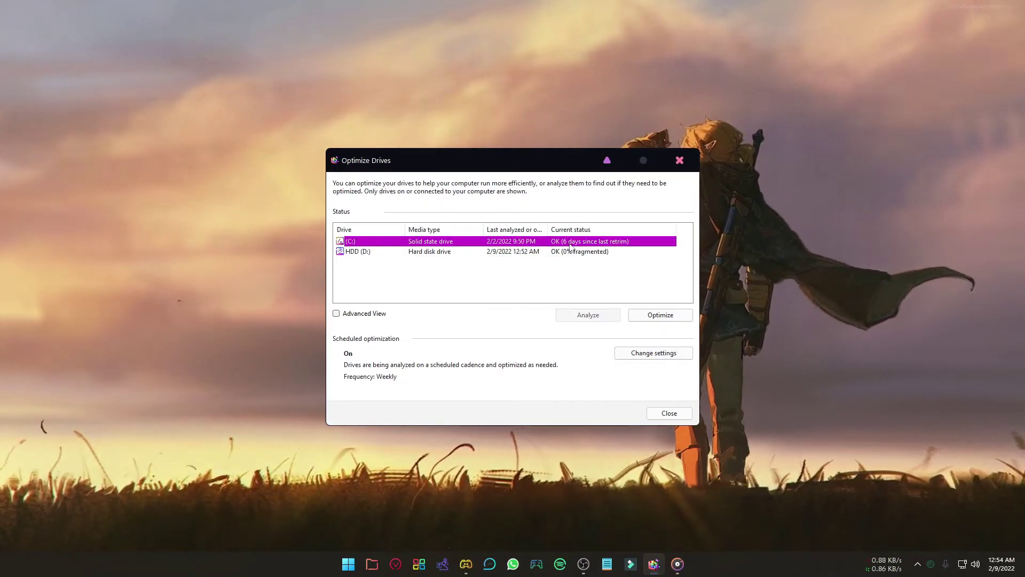
left_click(660, 315)
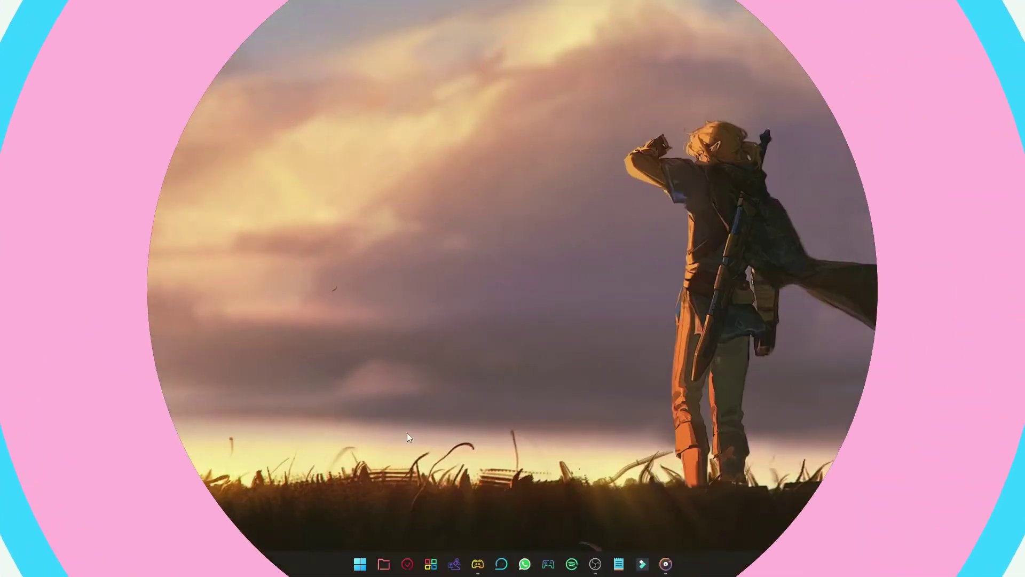
Go to Accounts › Sign-in options in Settings and scroll down the page
key("super+x")
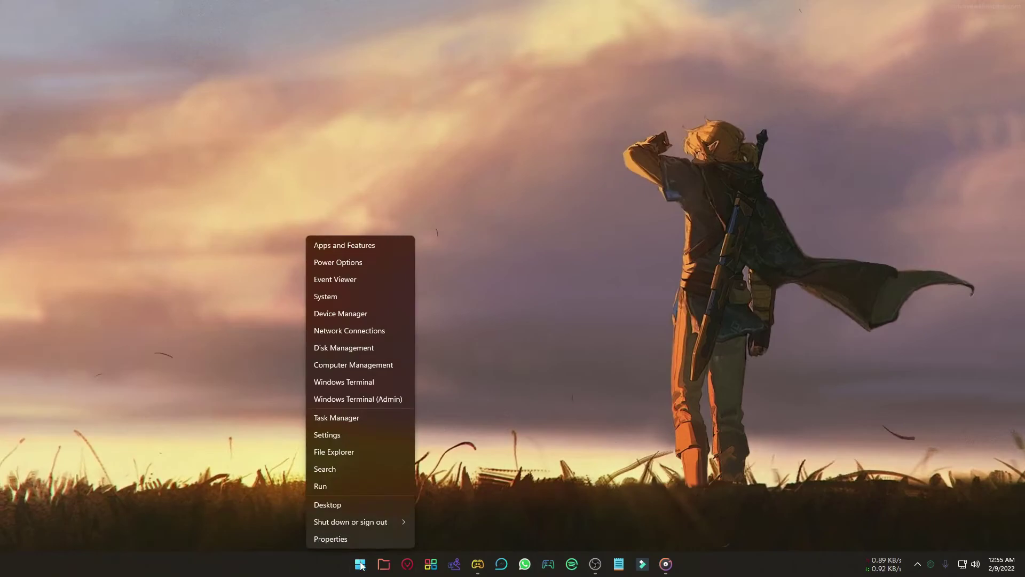
left_click(331, 435)
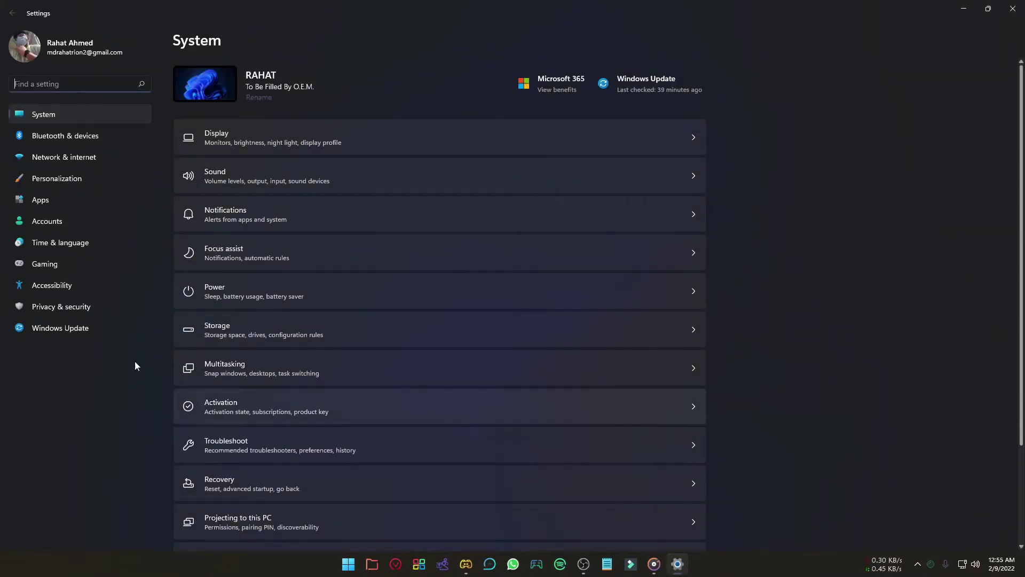
left_click(69, 220)
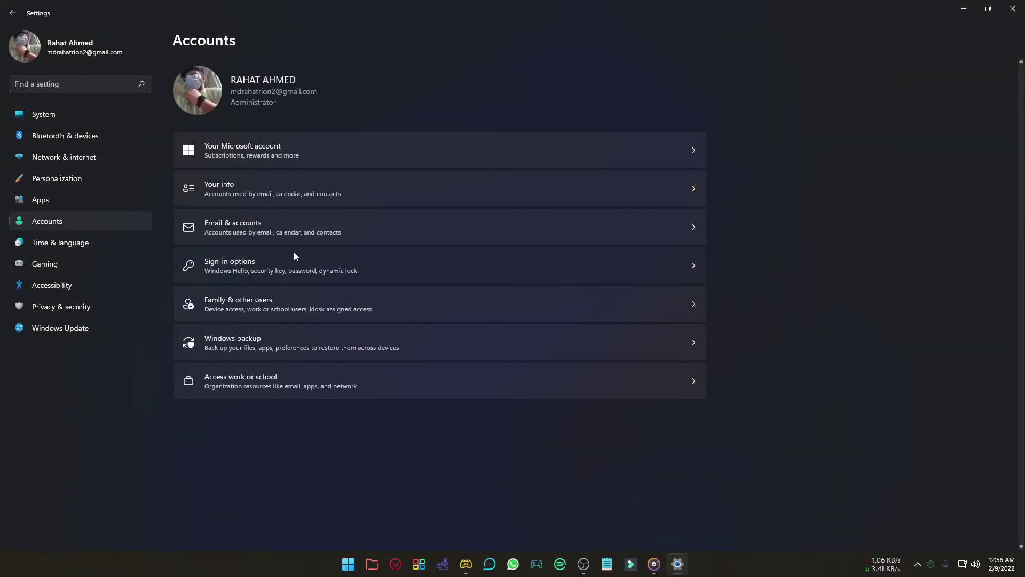
left_click(294, 252)
scroll(421, 245, "down", 5)
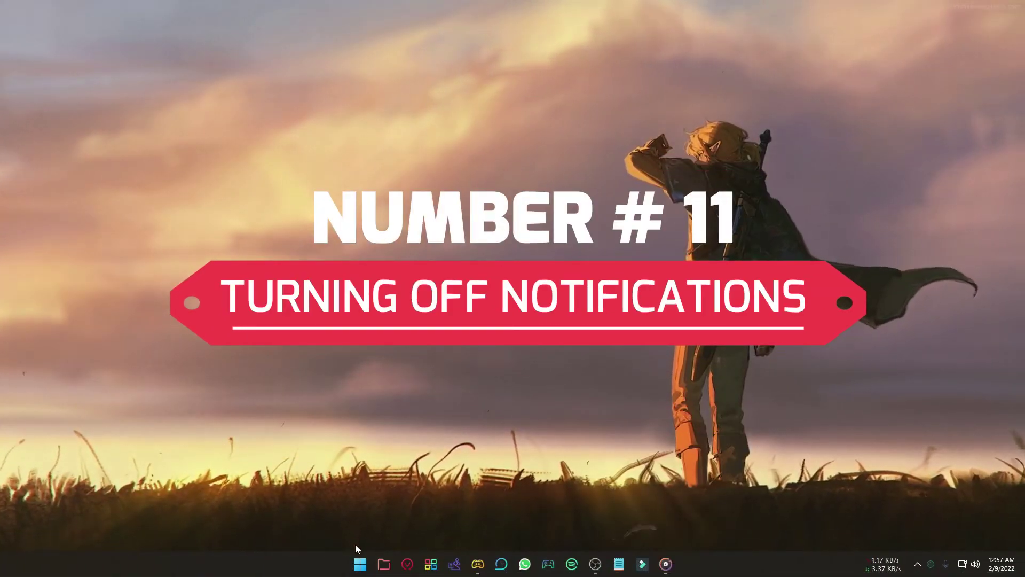
In Settings > System > Notifications, switch the bKash (via Your Phone) toggle to Off
right_click(360, 564)
left_click(336, 437)
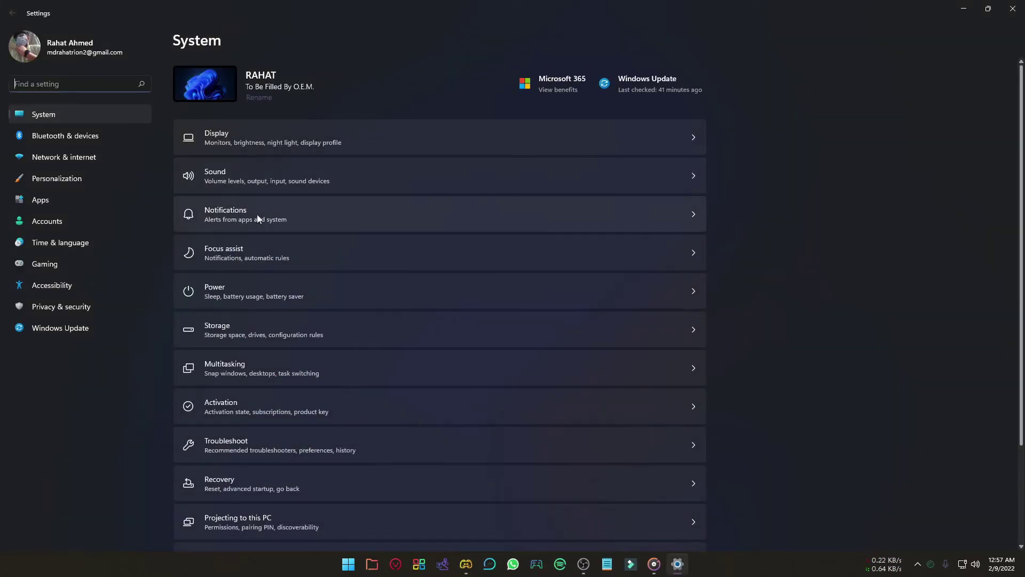
left_click(257, 213)
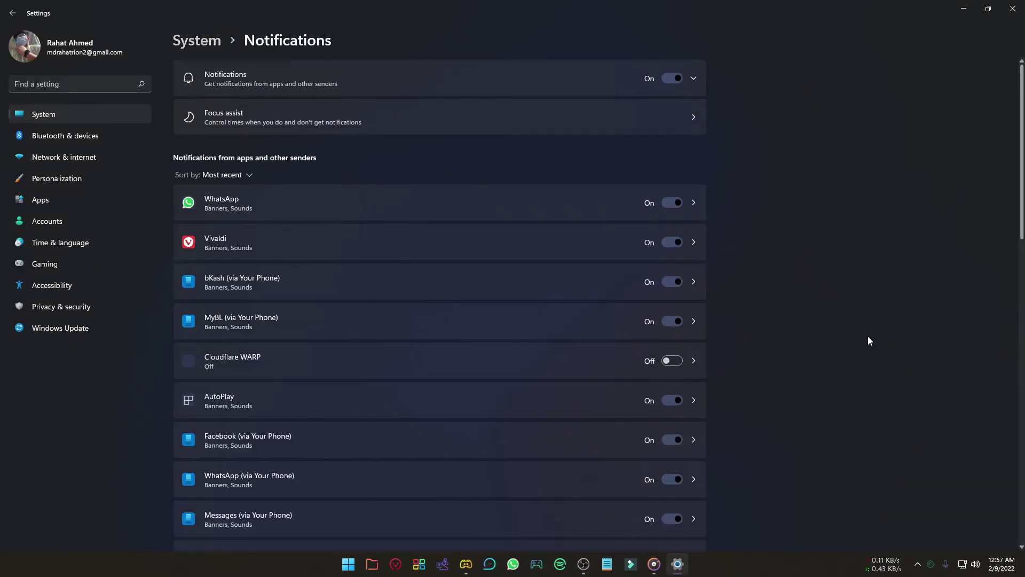
left_click(671, 283)
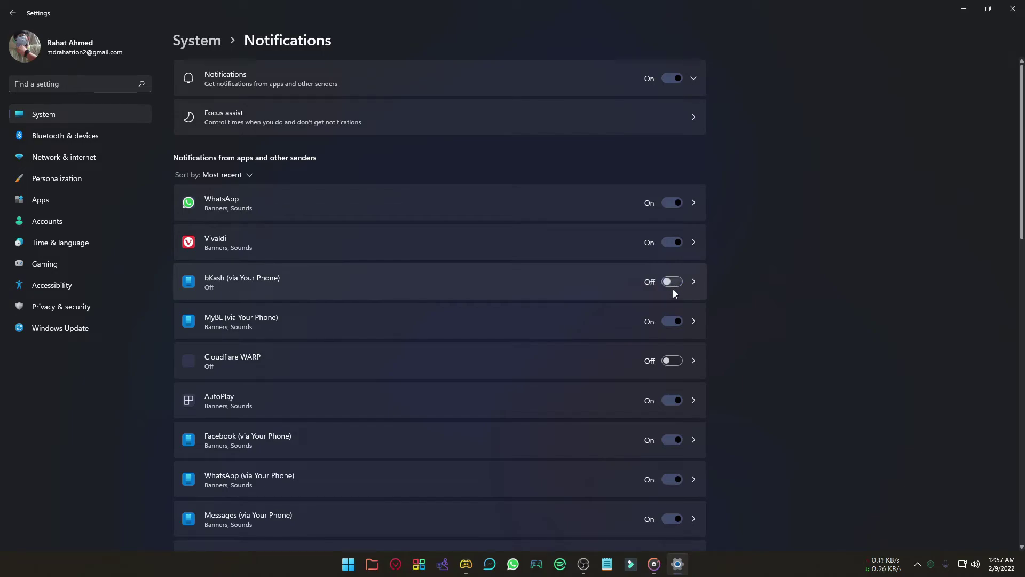
scroll(644, 323, "down", 10)
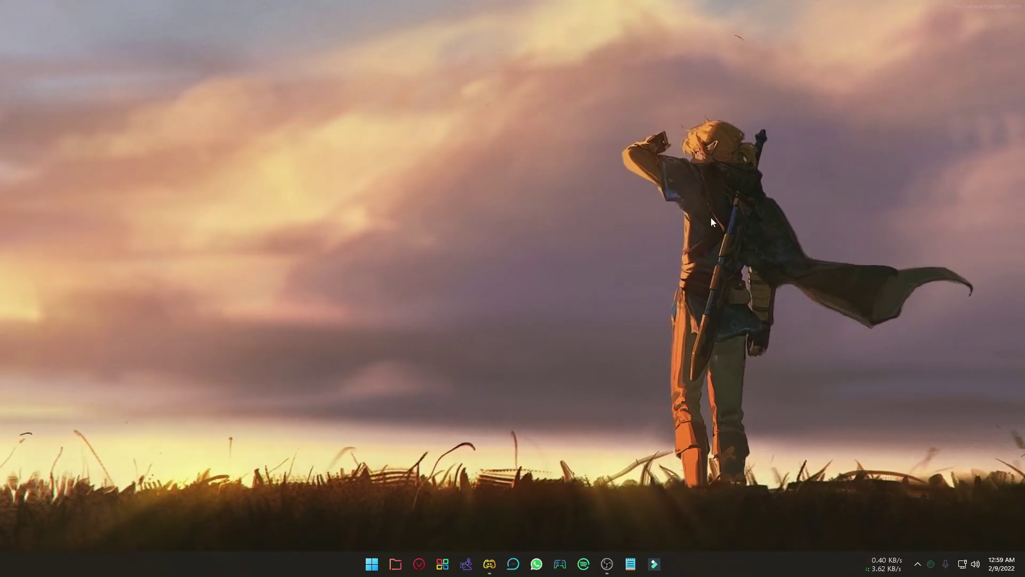
Search Start for 'core' and open Windows Security's Core isolation page, showing Memory integrity Off
right_click(376, 567)
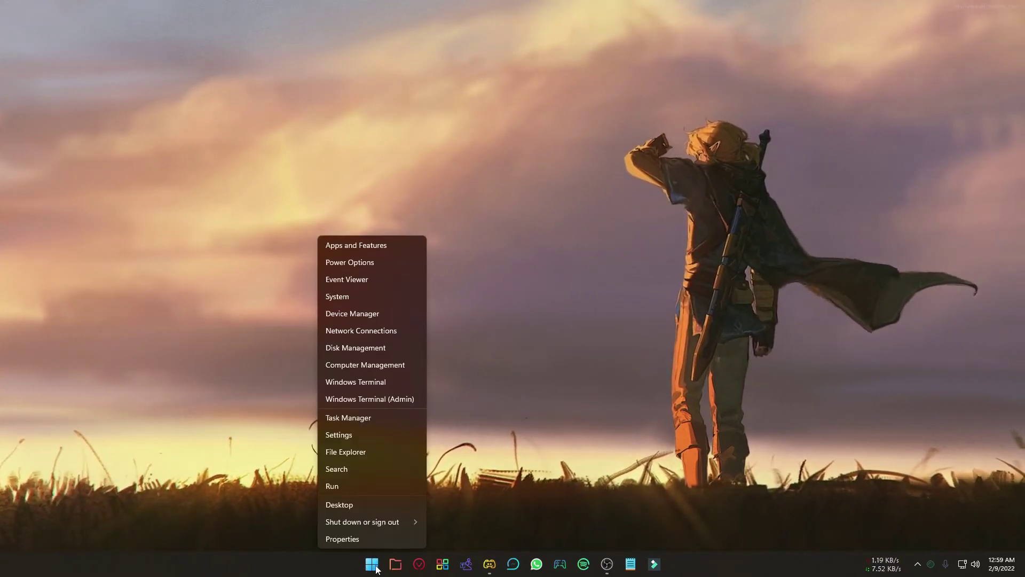
key("Escape")
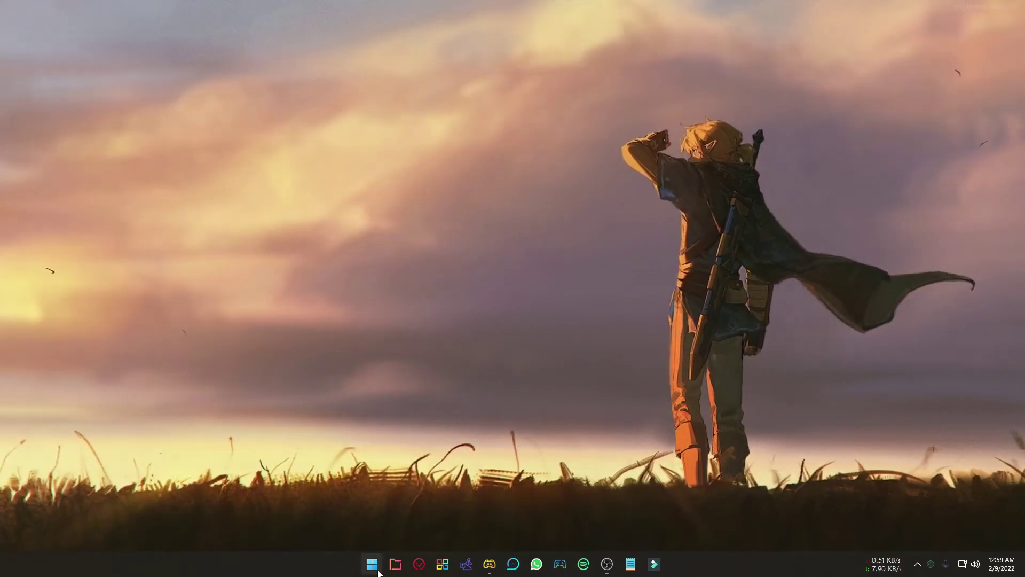
left_click(378, 572)
type("core")
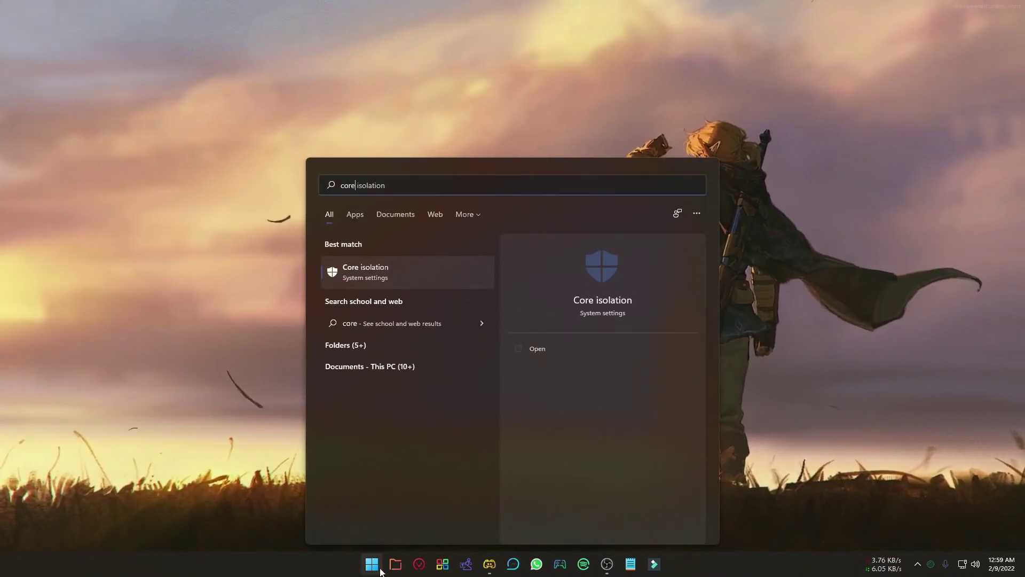
left_click(537, 350)
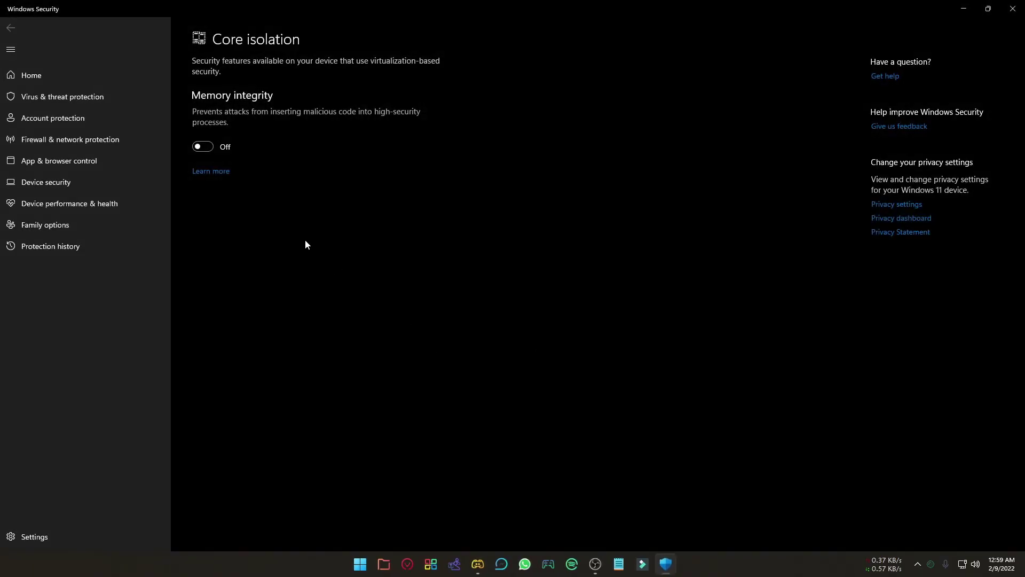